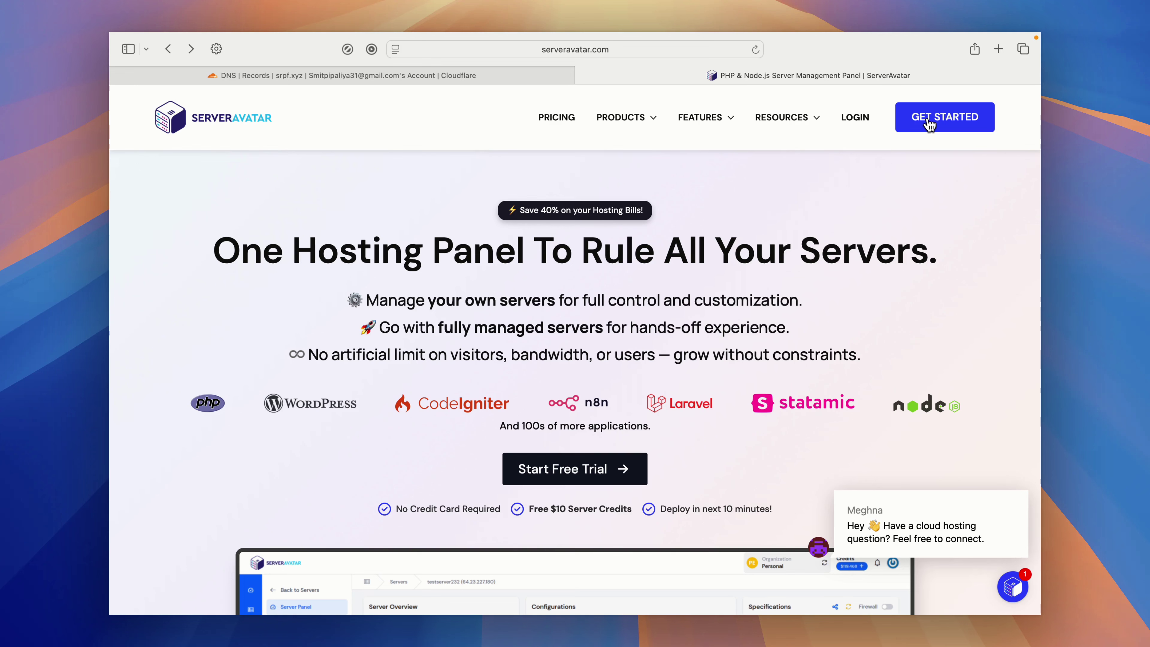
# - Log in to ServerAvatar and open the applications list of the insighthub-1 server
pyautogui.click(855, 117)
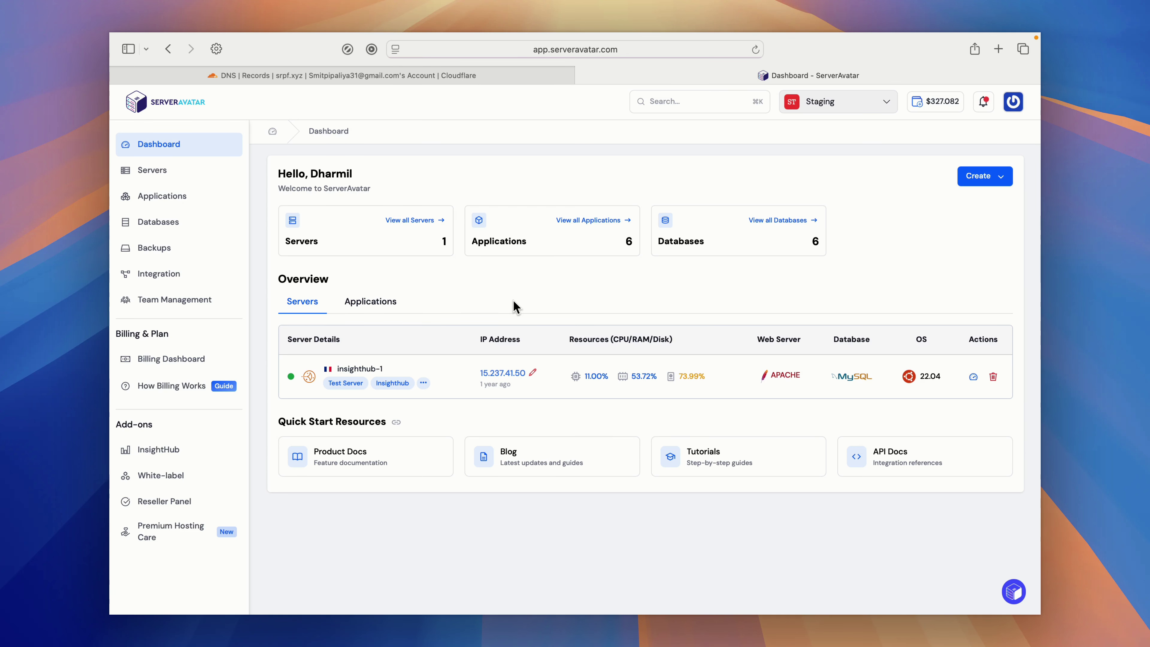
pyautogui.click(363, 307)
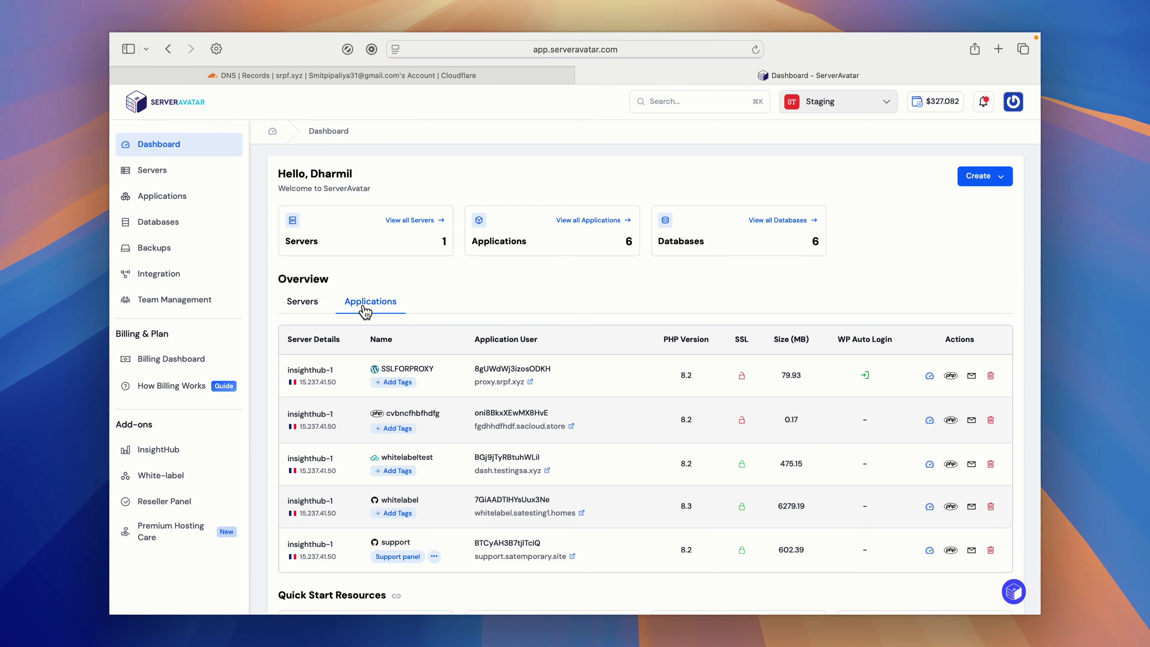
pyautogui.click(315, 309)
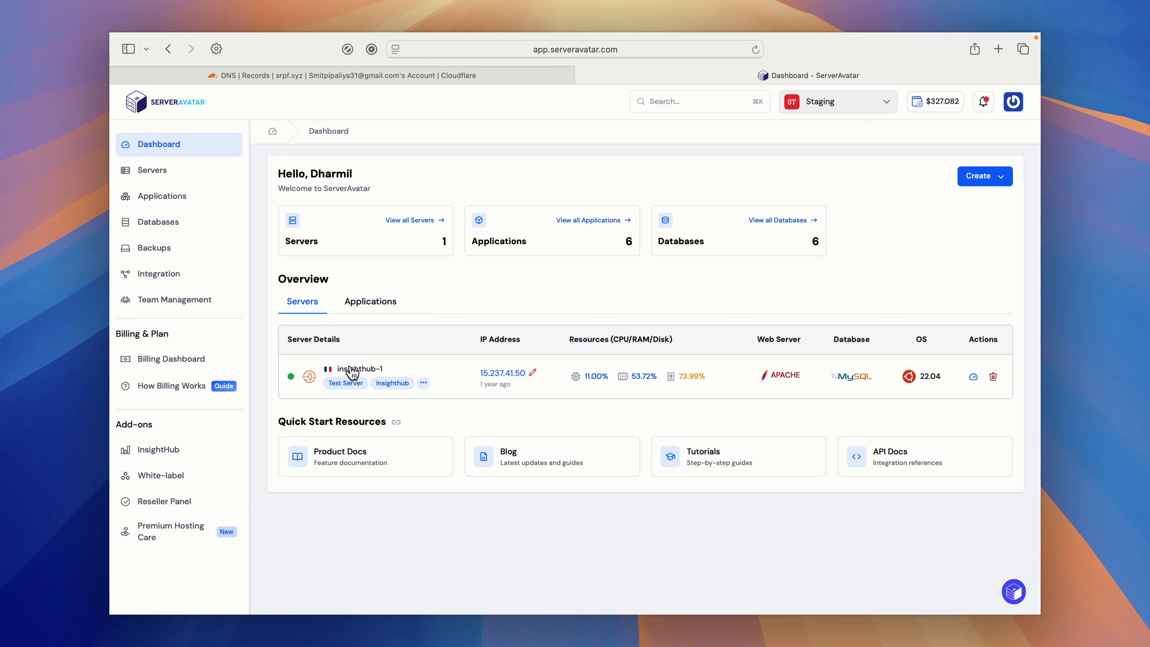
pyautogui.click(361, 369)
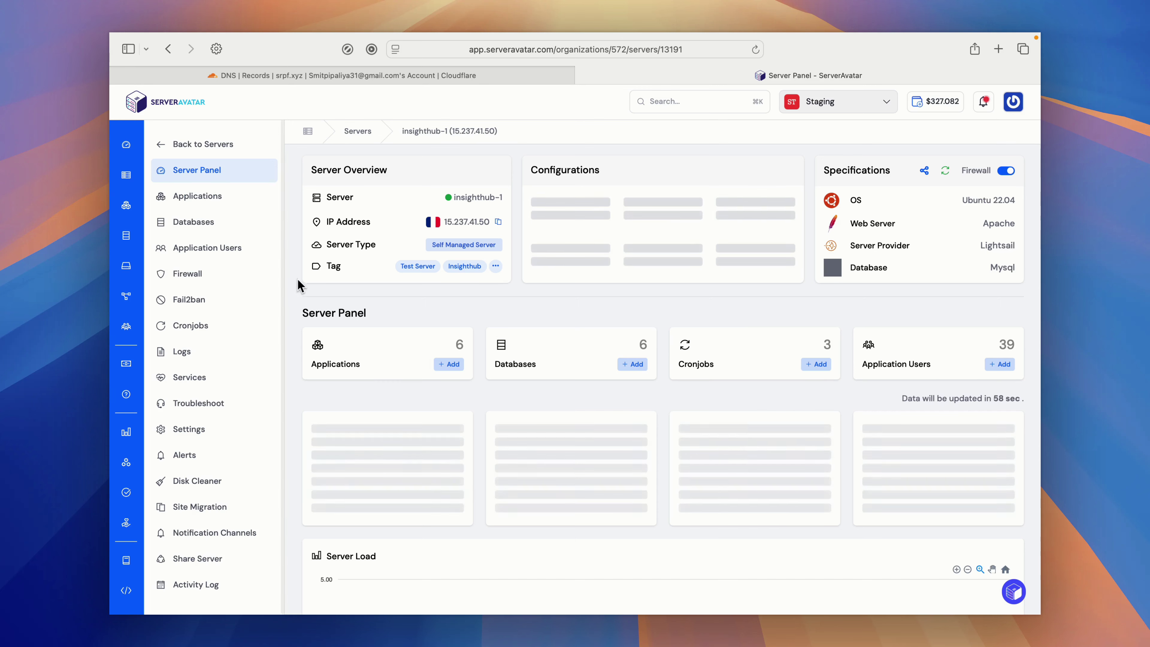
pyautogui.click(224, 198)
pyautogui.scroll(-2, 358, 348)
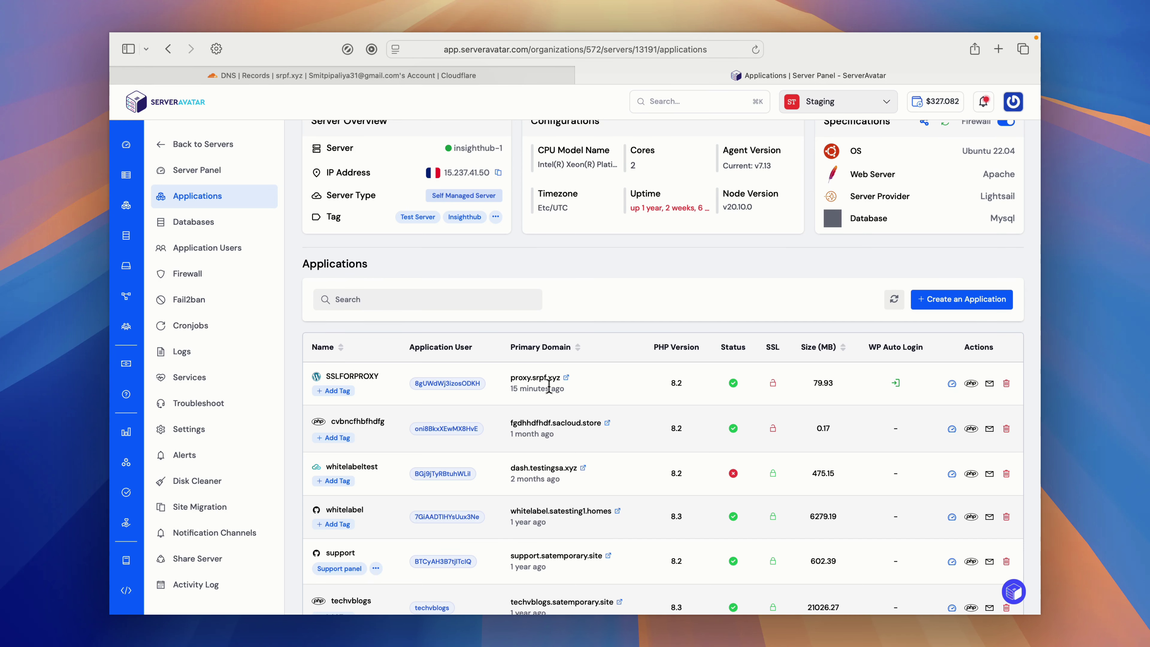
# - Switch to Cloudflare and check the domain name and DNS records of srpf.xyz
pyautogui.click(371, 72)
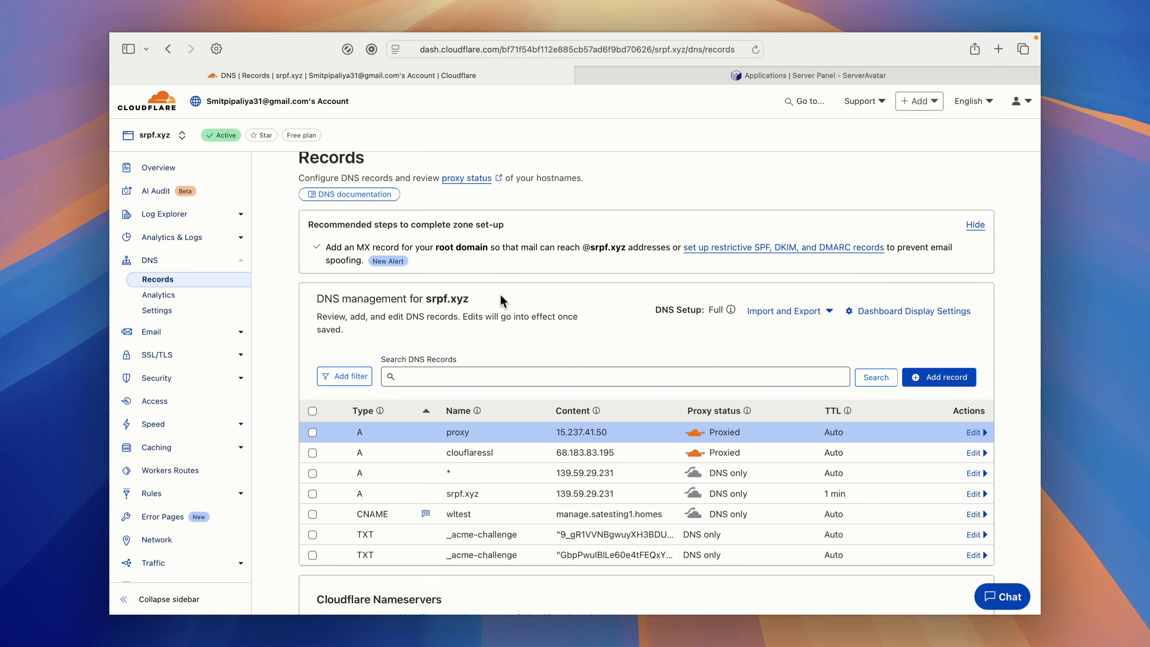
pyautogui.scroll(-1, 558, 386)
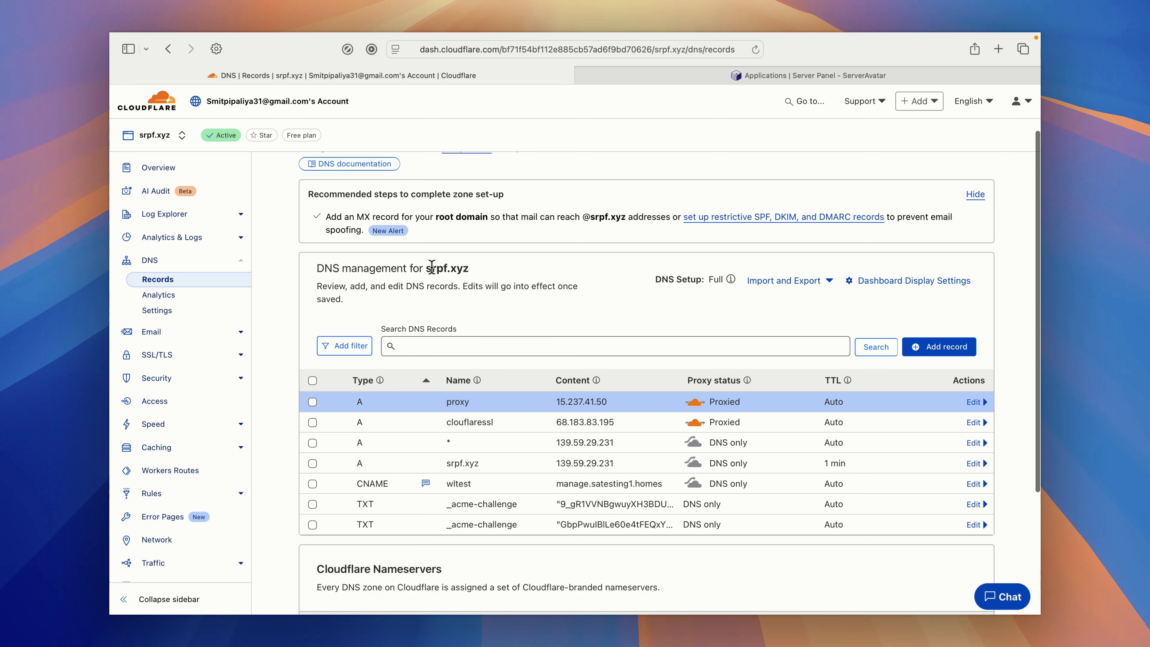
pyautogui.moveTo(424, 268); pyautogui.dragTo(474, 268)
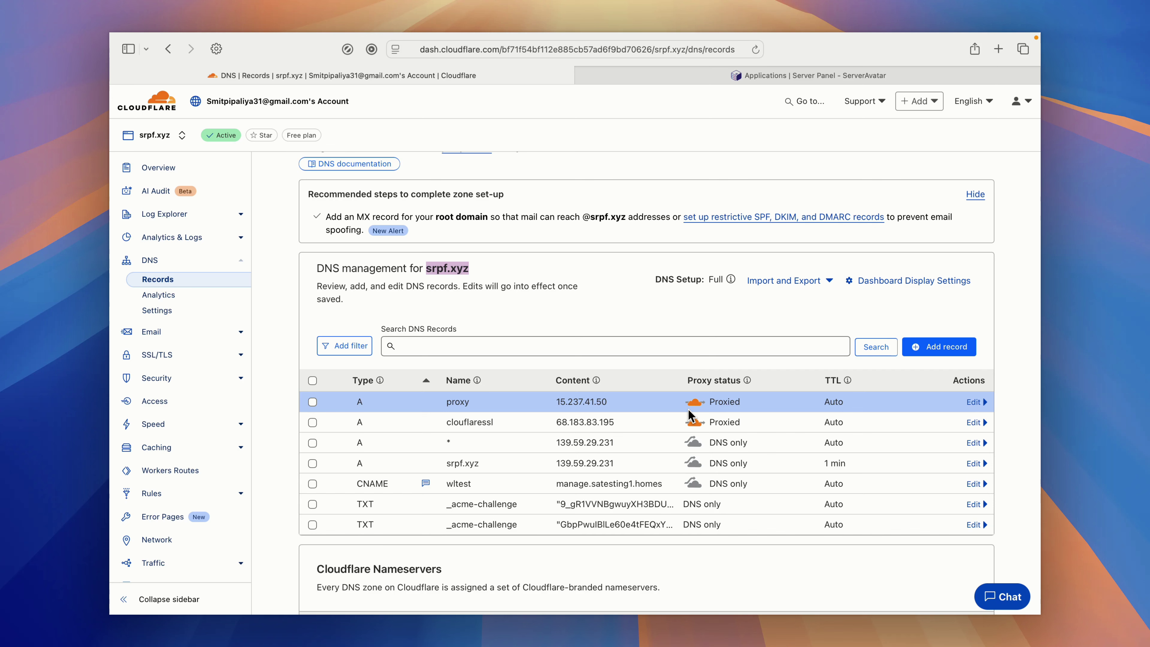
# - Switch to ServerAvatar and open the custom SSL certificate installation form for the SSLFORPROXY application
pyautogui.click(777, 77)
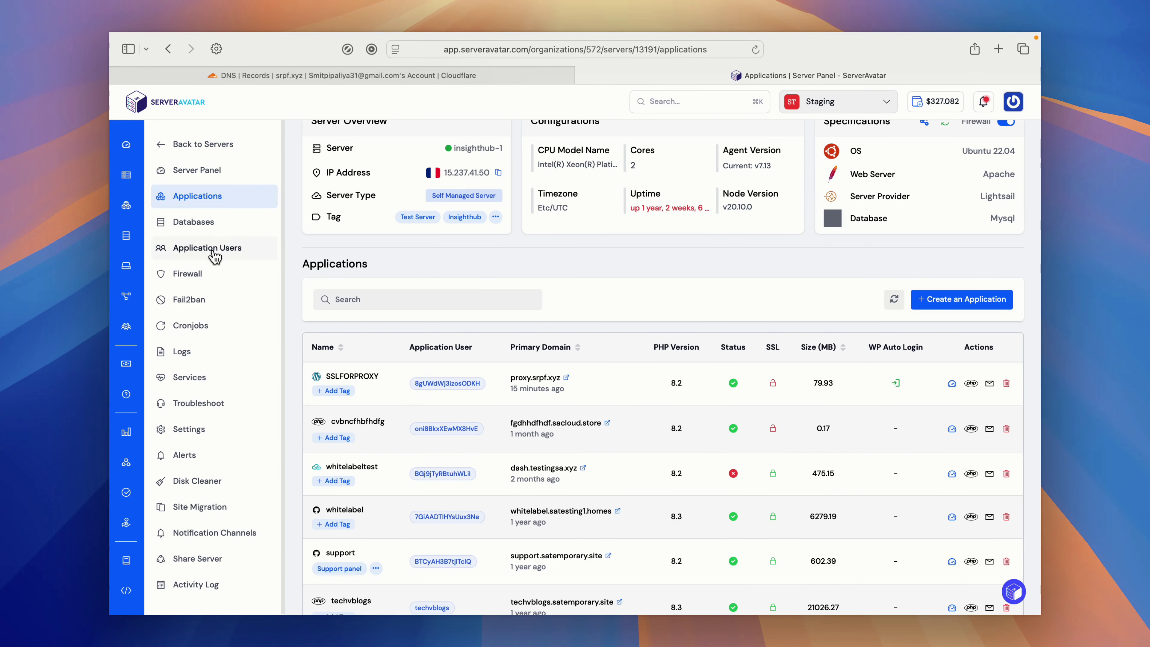
pyautogui.click(366, 381)
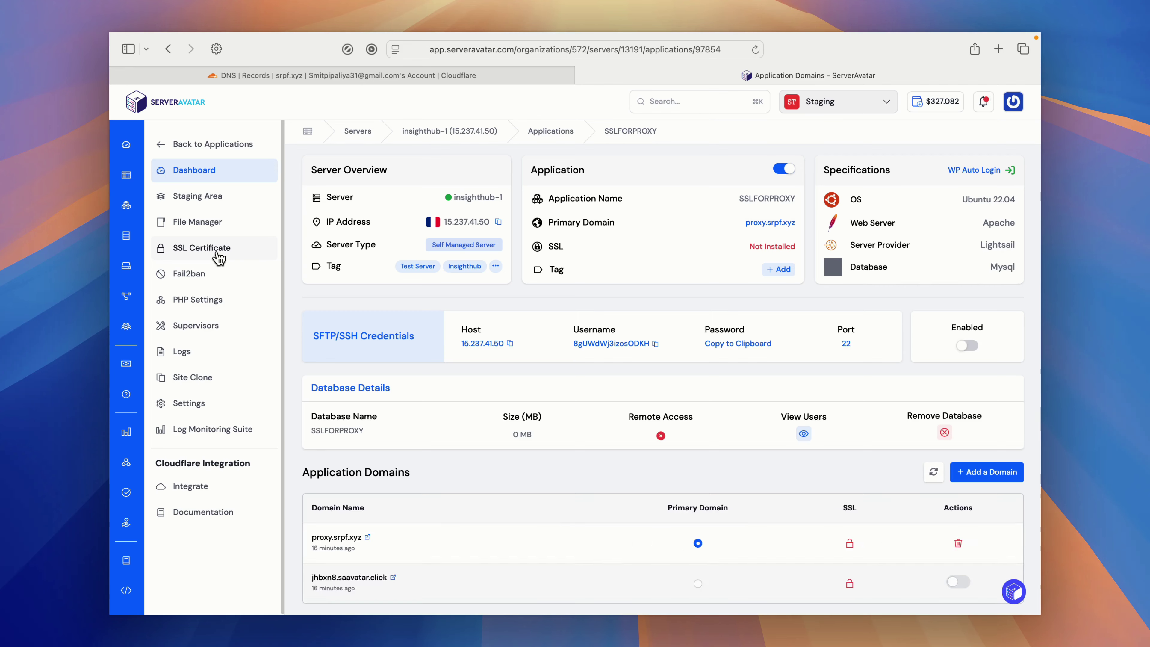
pyautogui.click(219, 257)
pyautogui.scroll(-2, 448, 454)
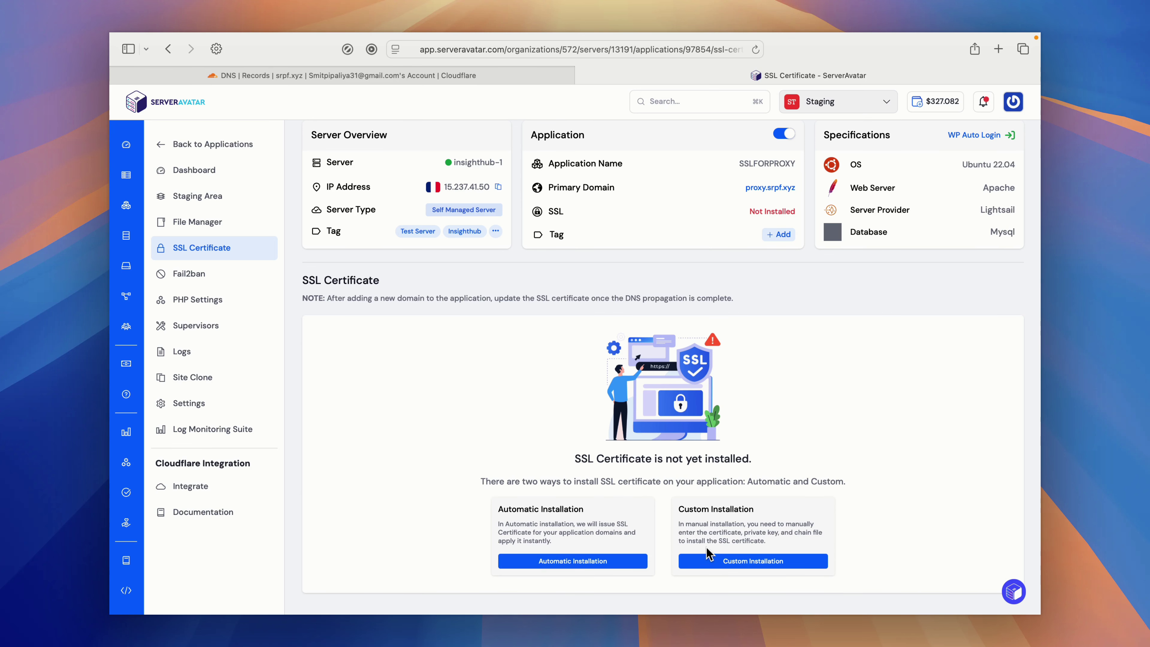
pyautogui.click(709, 566)
pyautogui.scroll(-10, 634, 474)
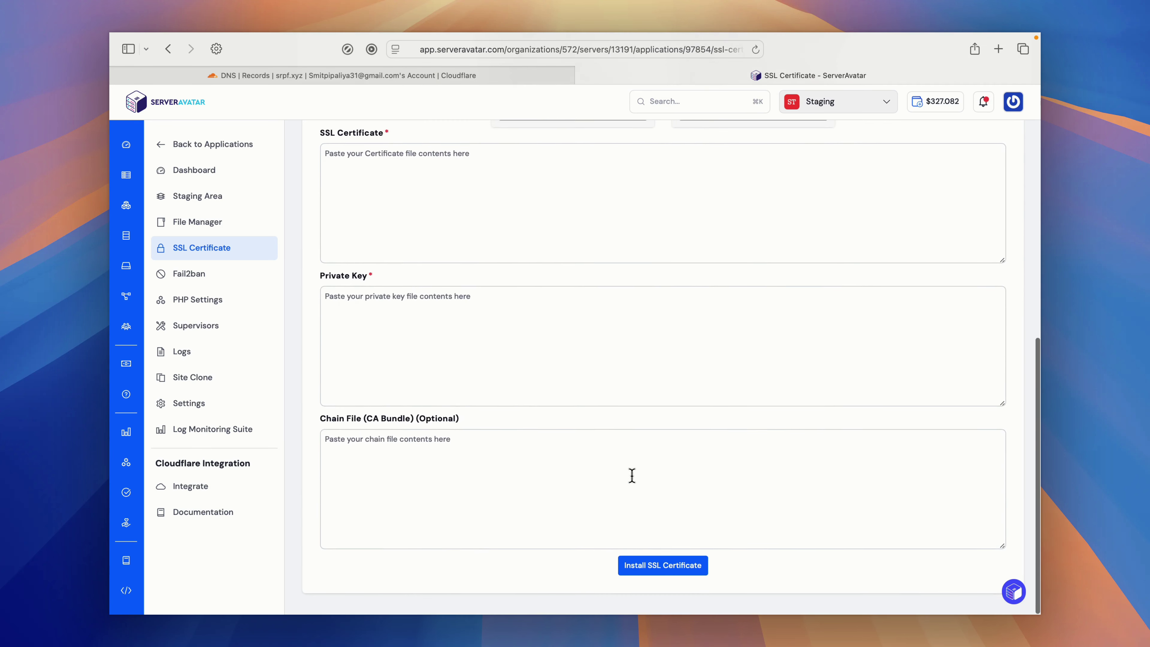
pyautogui.scroll(3, 632, 474)
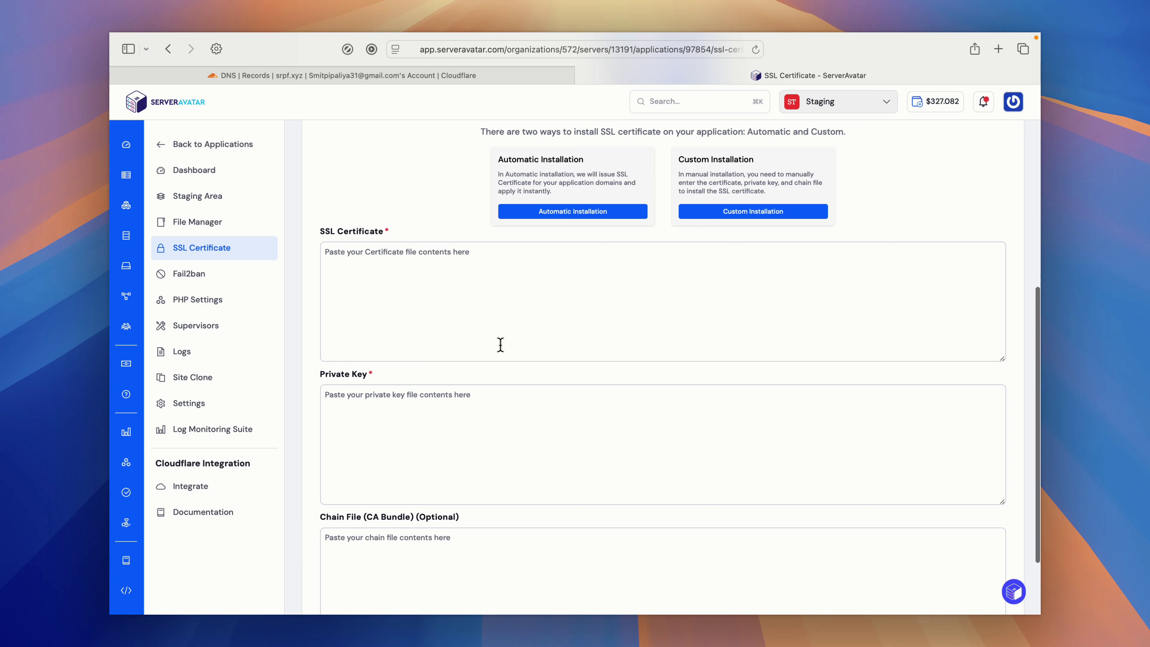
# - Switch to Cloudflare and open the SSL/TLS encryption mode configuration for srpf.xyz
pyautogui.click(481, 77)
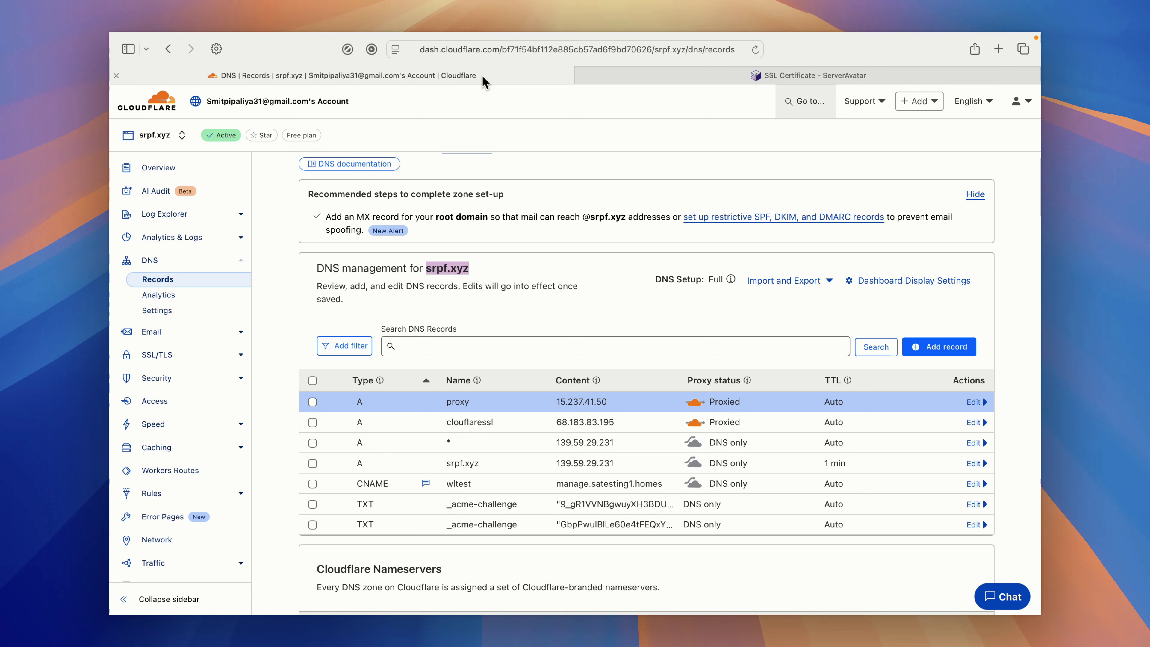
pyautogui.scroll(-2, 172, 365)
pyautogui.click(181, 327)
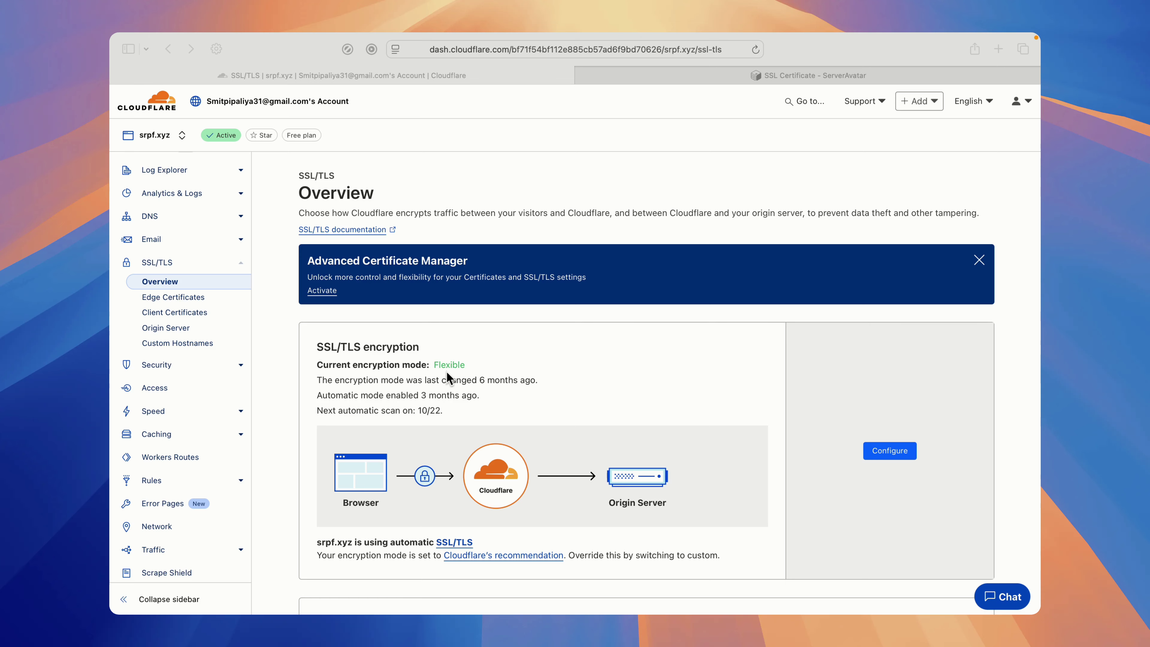
pyautogui.scroll(-2, 446, 371)
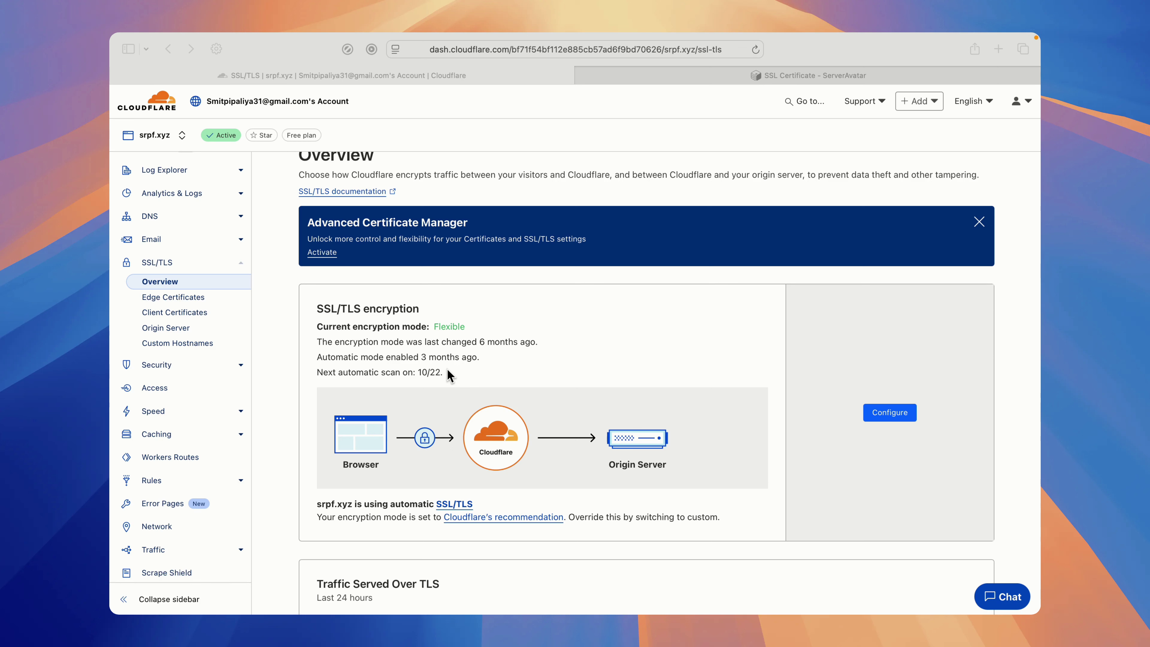
pyautogui.click(897, 417)
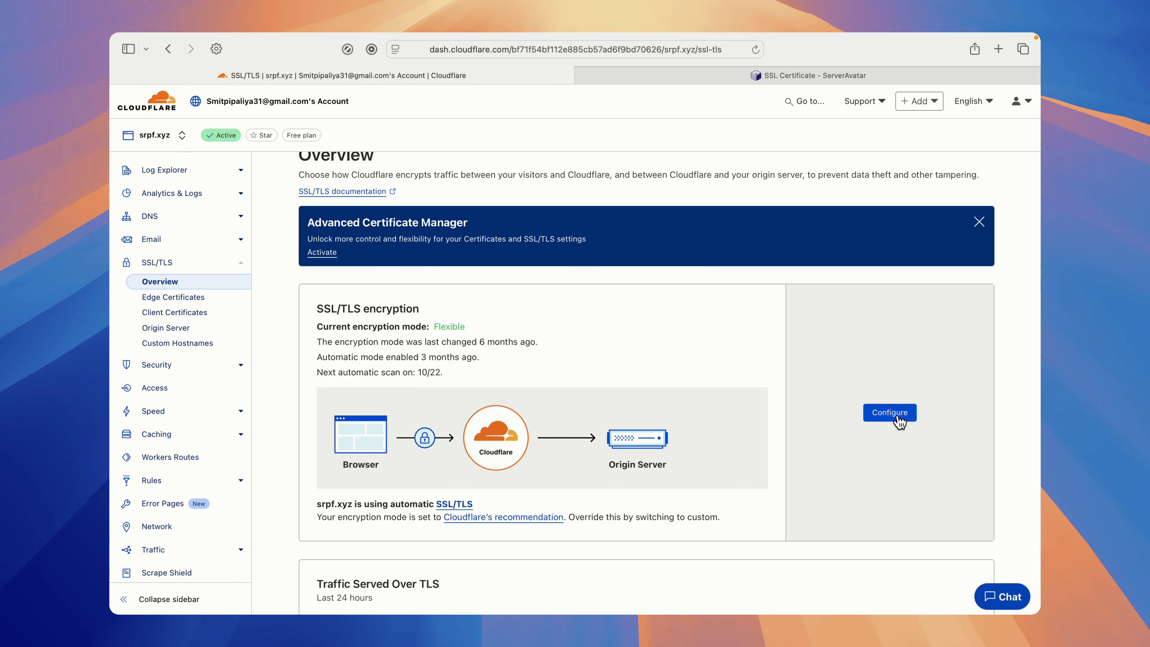
pyautogui.click(898, 418)
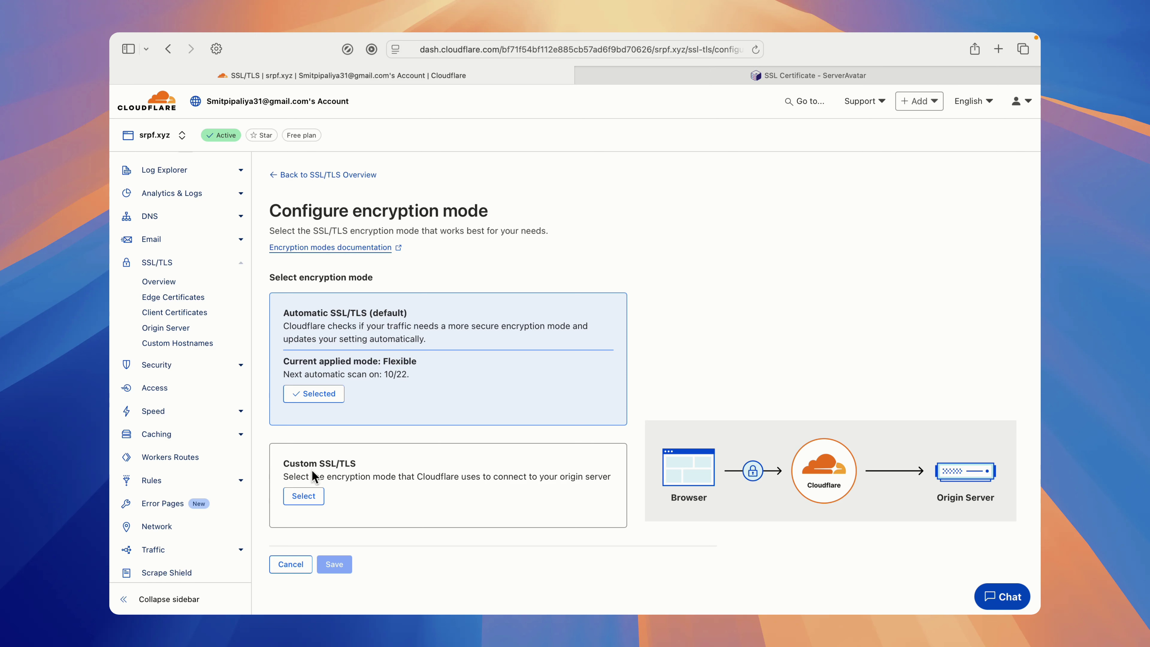
# - Choose Custom SSL/TLS with the Full (Strict) encryption mode and save the configuration
pyautogui.click(311, 496)
pyautogui.scroll(-3, 308, 491)
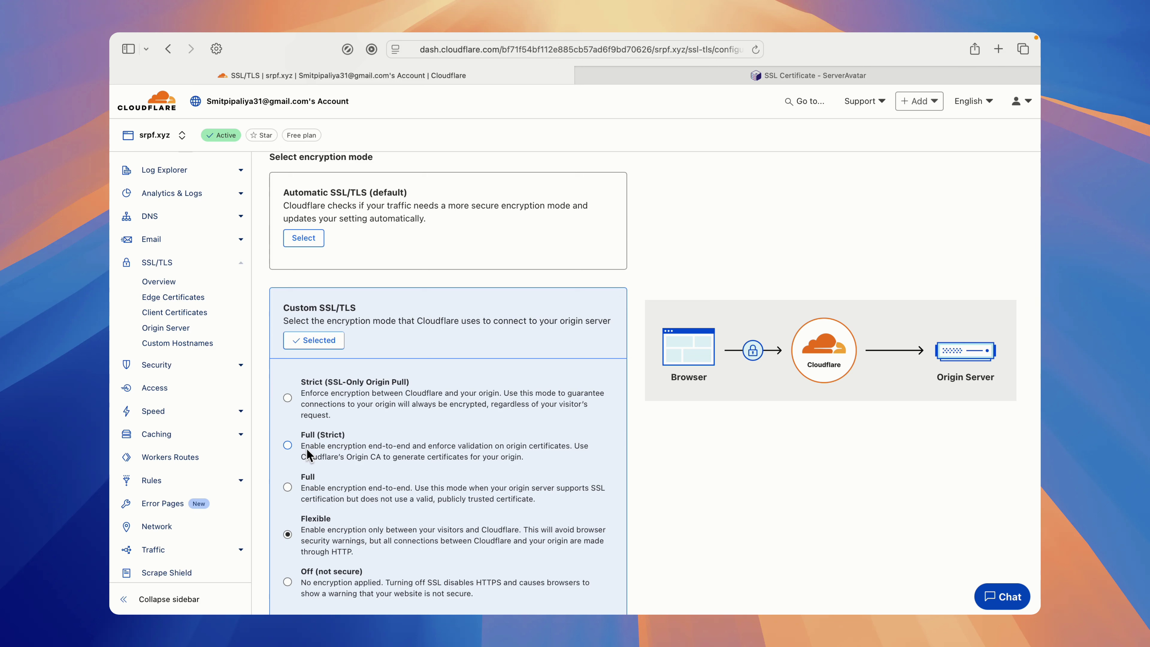
pyautogui.click(288, 445)
pyautogui.scroll(-5, 301, 454)
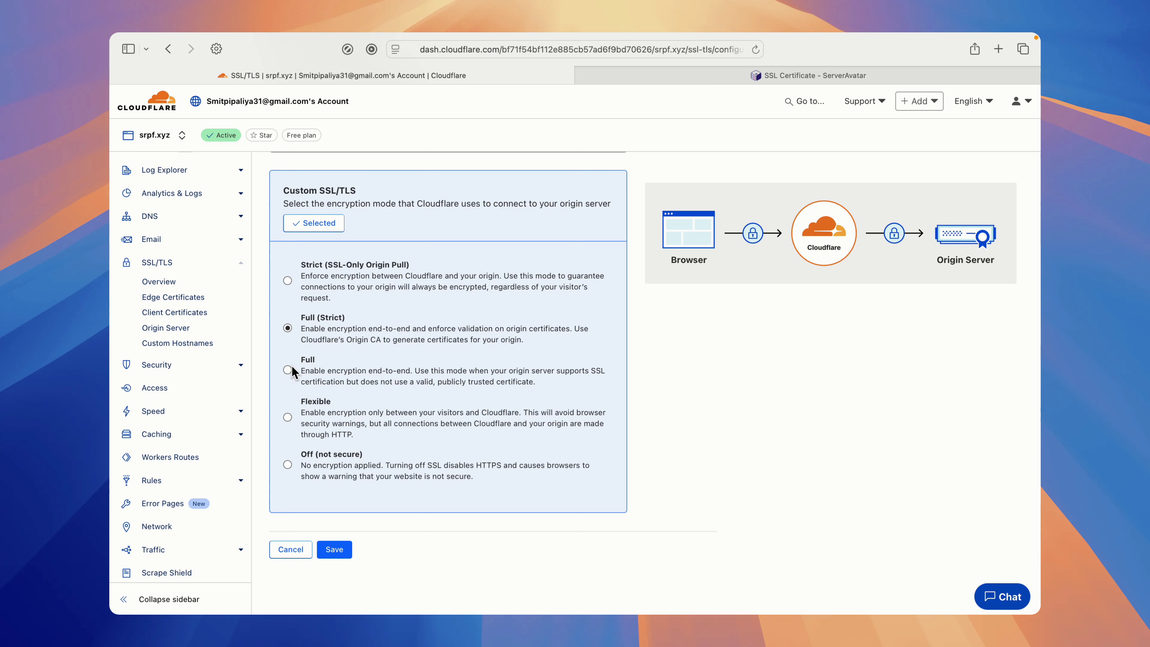
pyautogui.click(331, 549)
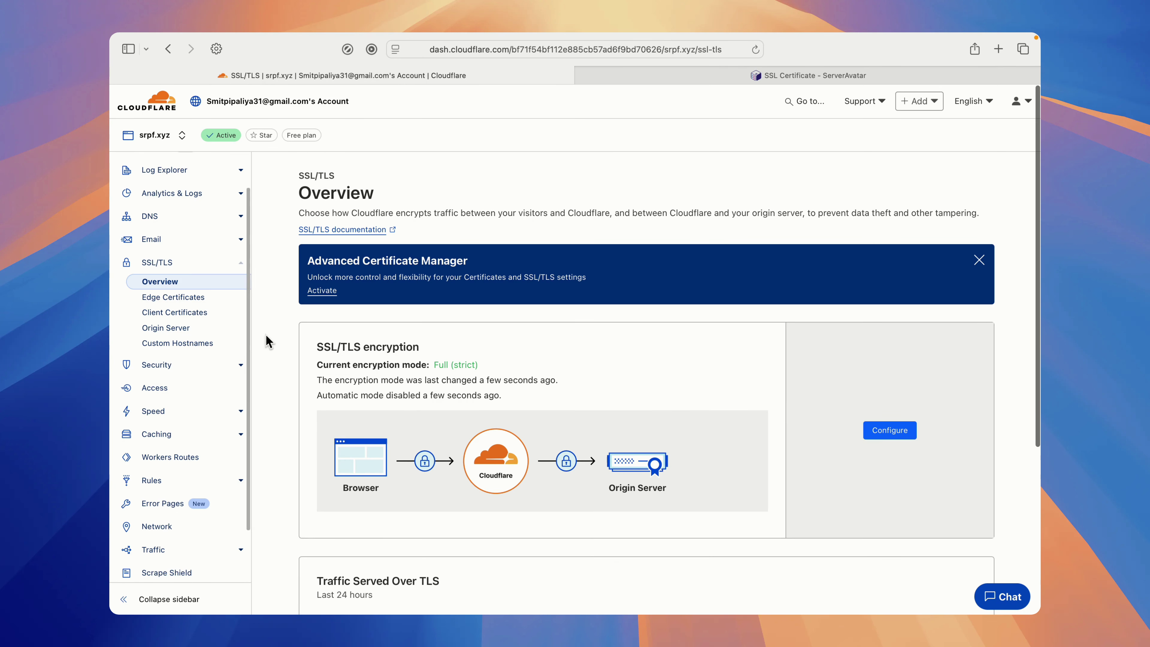
# - Start creating an origin server certificate with a Cloudflare-generated private key and CSR, using key type RSA (2048)
pyautogui.scroll(-2, 368, 379)
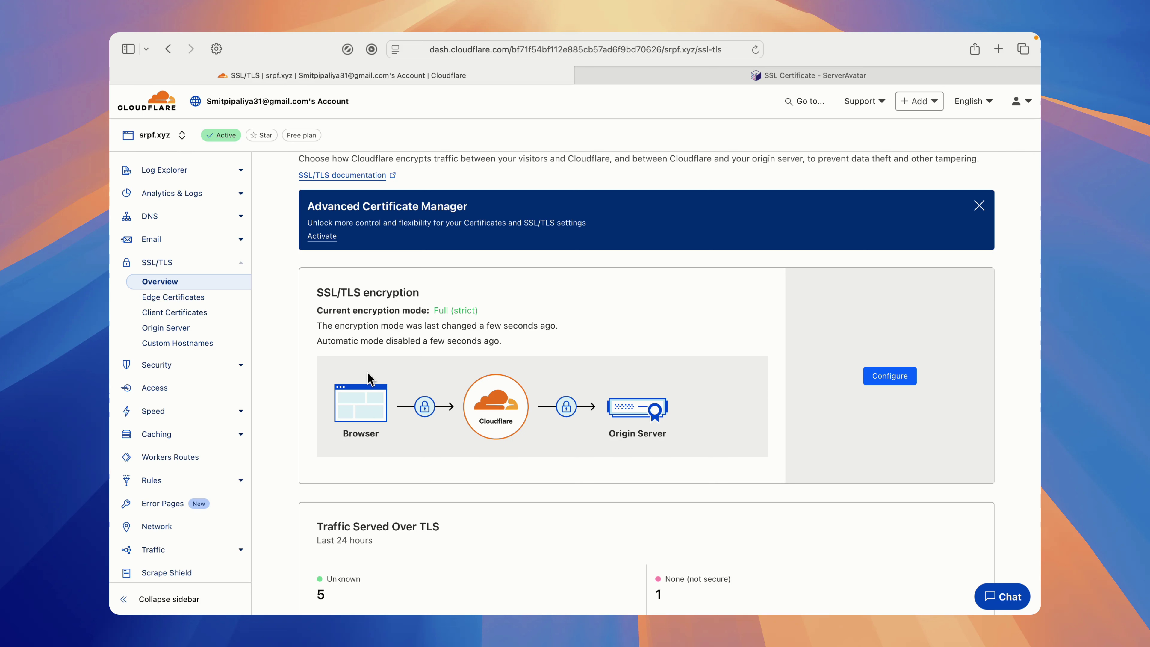
pyautogui.click(201, 333)
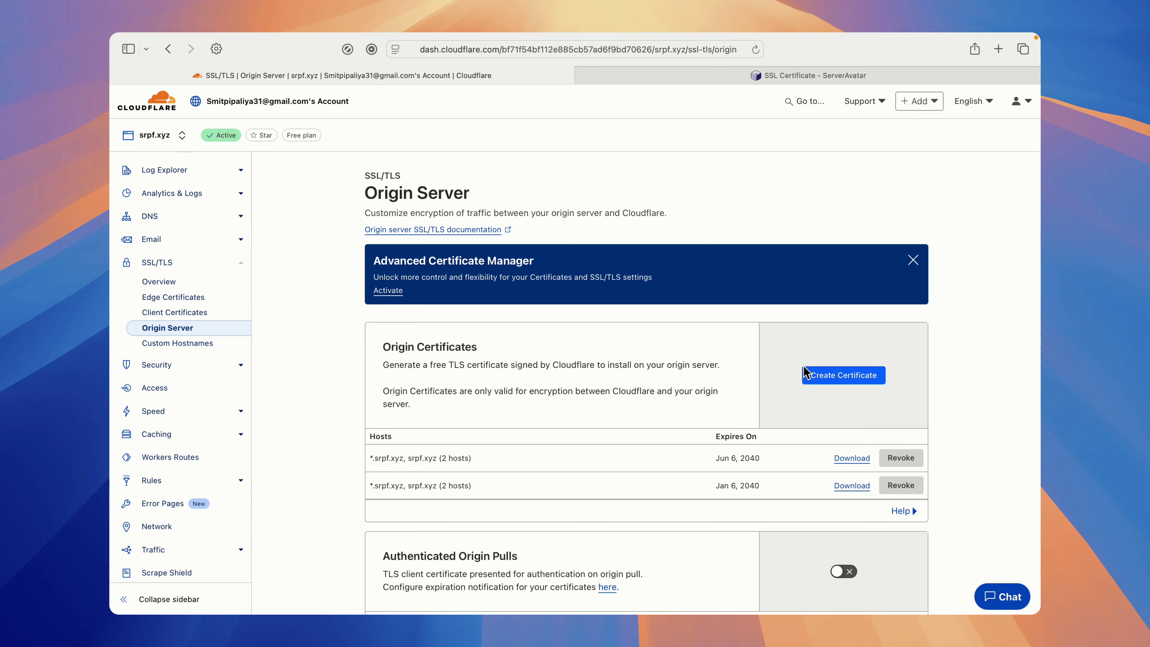
pyautogui.click(829, 380)
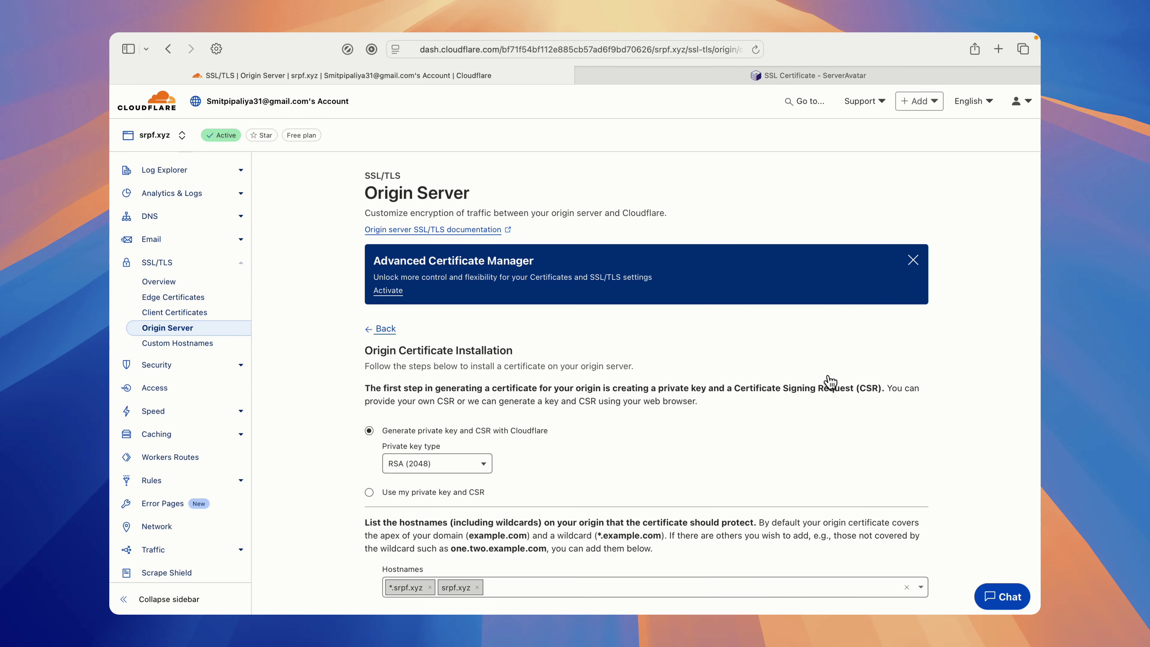
pyautogui.scroll(-3, 612, 356)
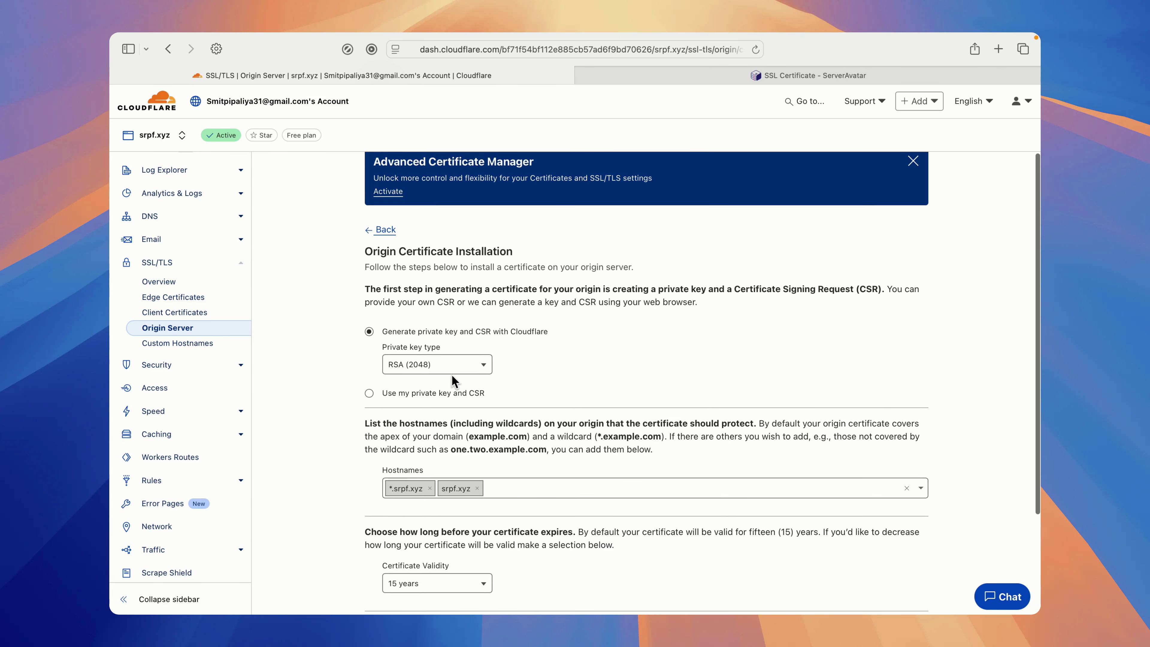
pyautogui.scroll(-2, 423, 342)
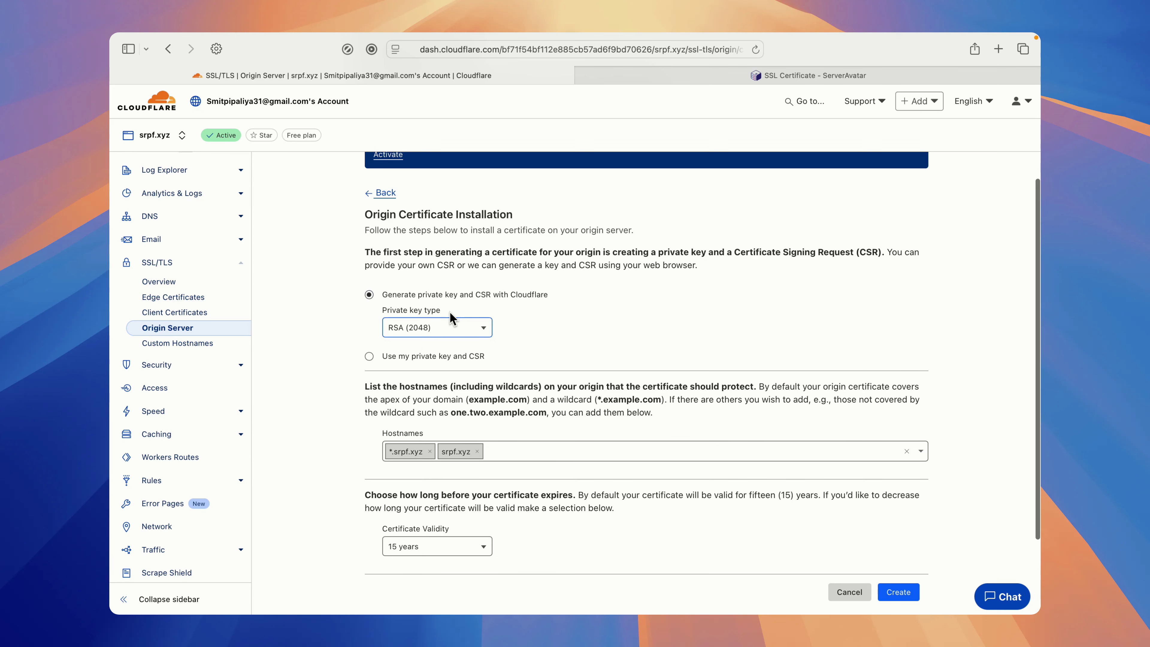
pyautogui.scroll(-3, 450, 312)
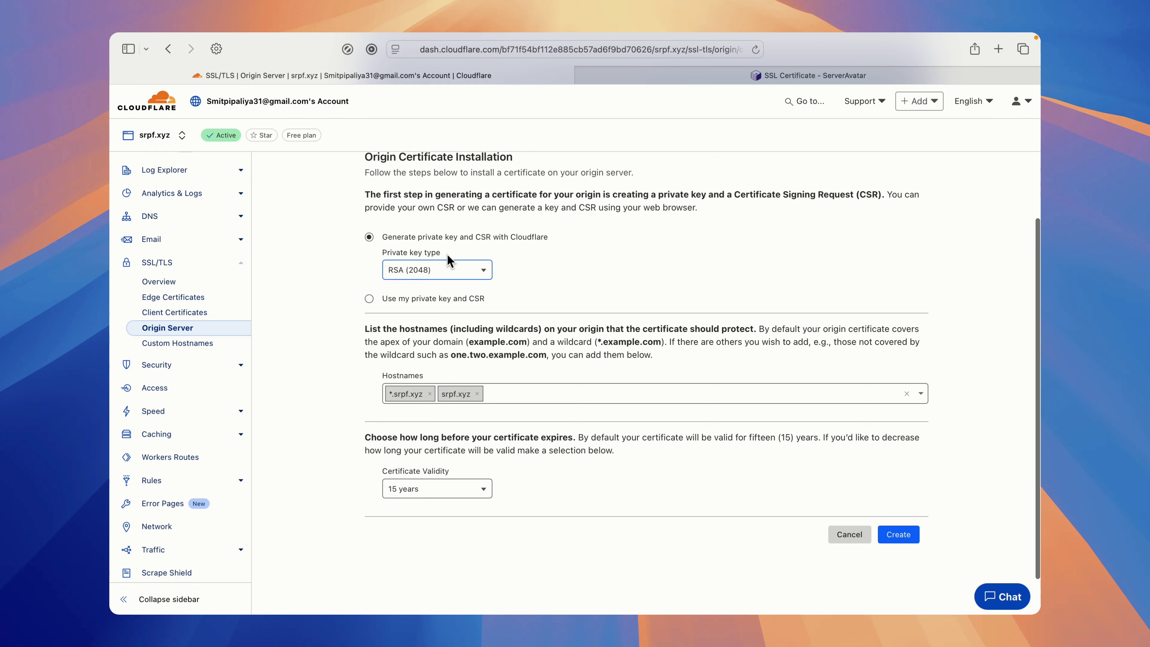
pyautogui.click(460, 278)
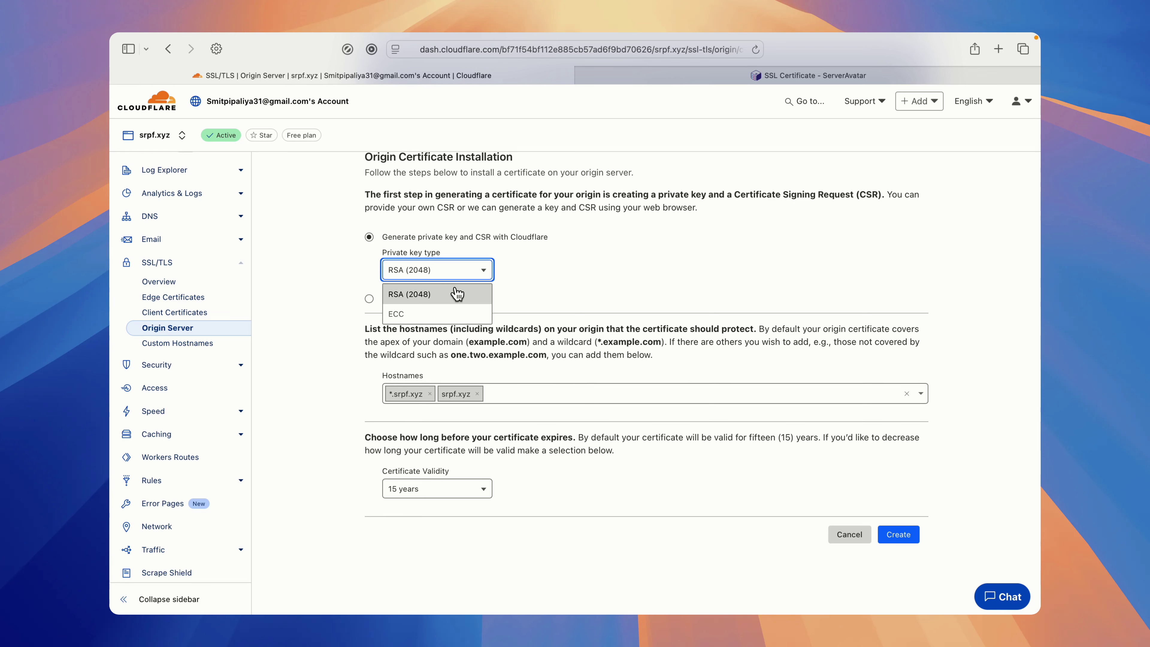
pyautogui.click(459, 297)
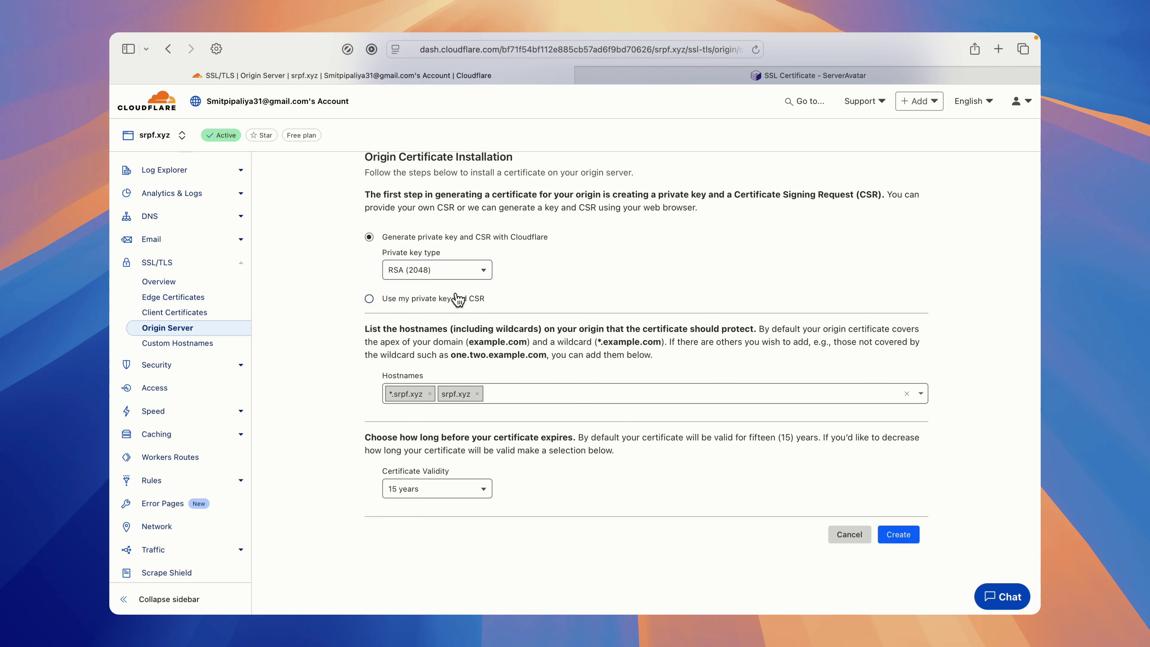
# - Set the certificate validity to 3 years and create the origin certificate for *.srpf.xyz and srpf.xyz
pyautogui.scroll(-2, 453, 289)
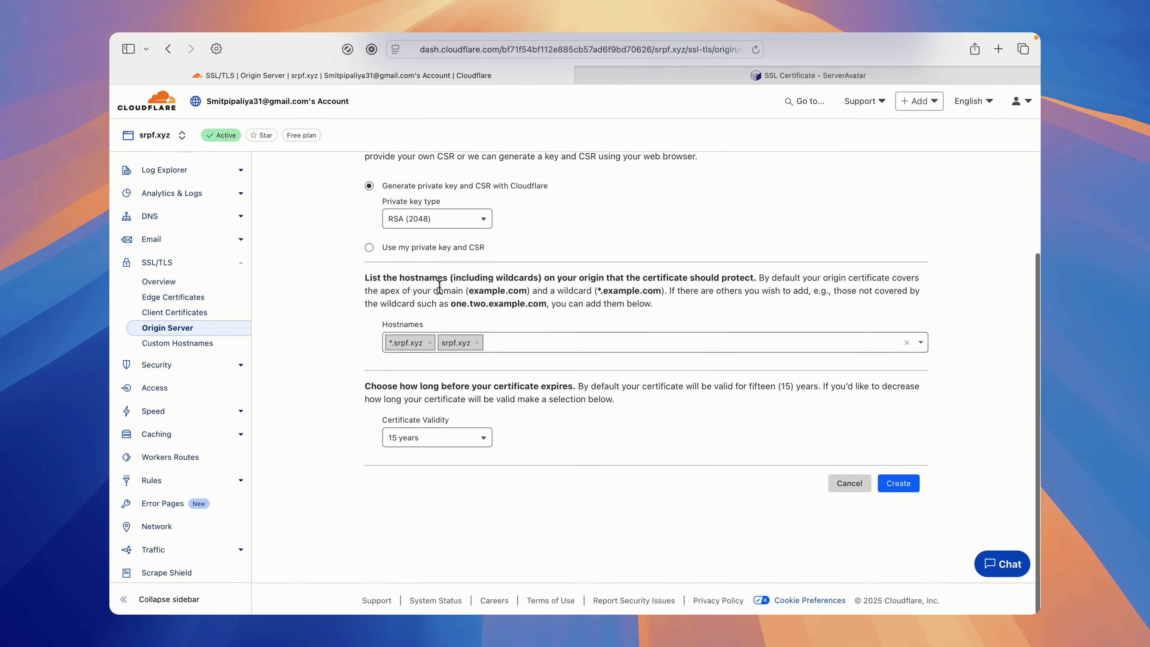
pyautogui.click(504, 342)
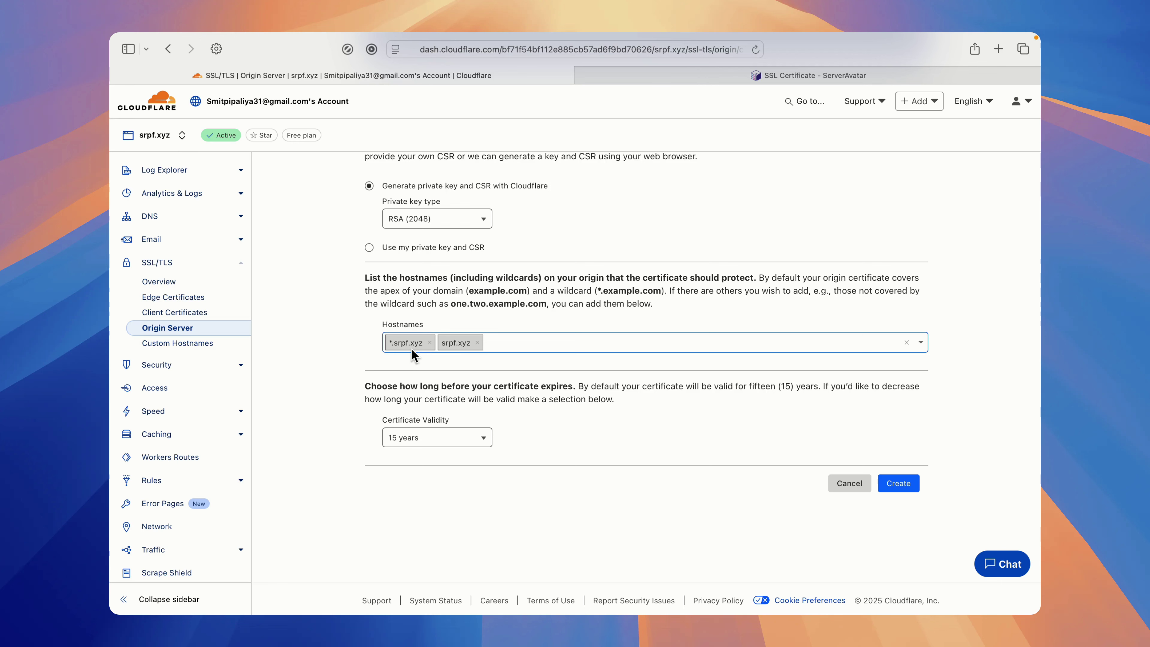
pyautogui.scroll(-1, 411, 349)
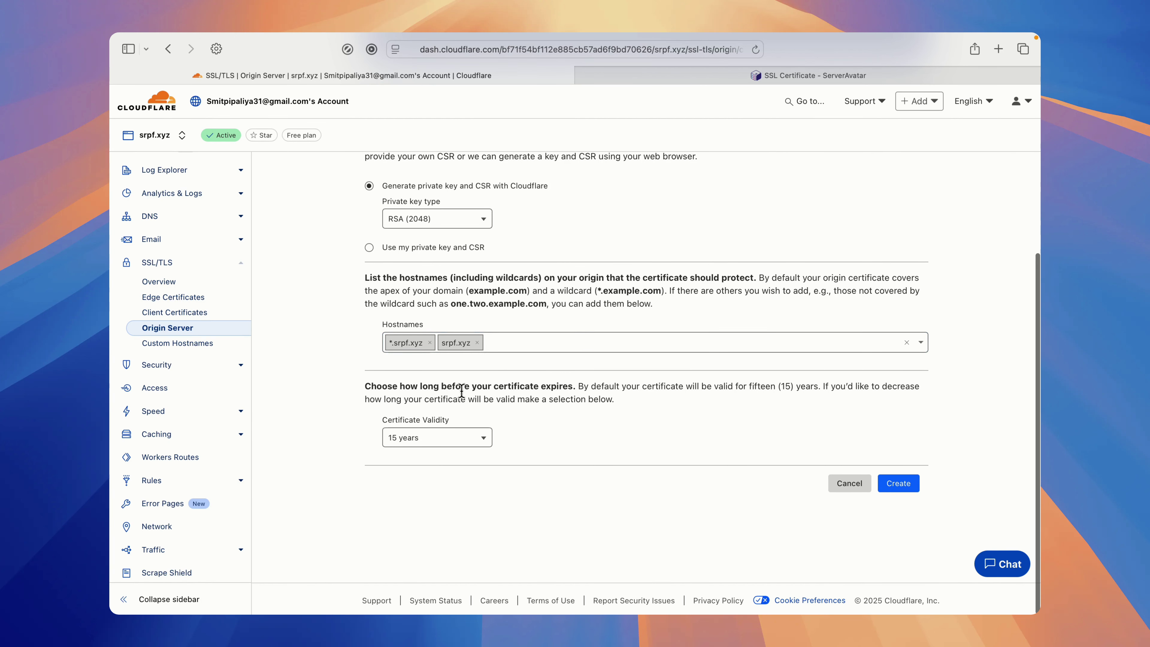
pyautogui.click(448, 439)
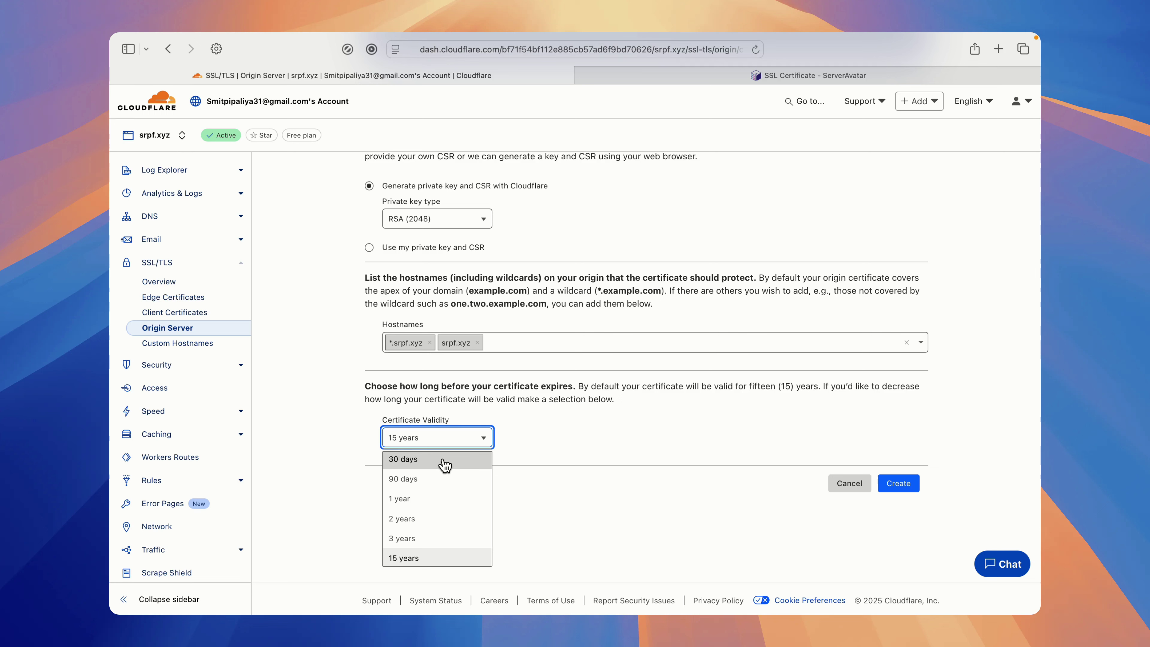
pyautogui.click(446, 559)
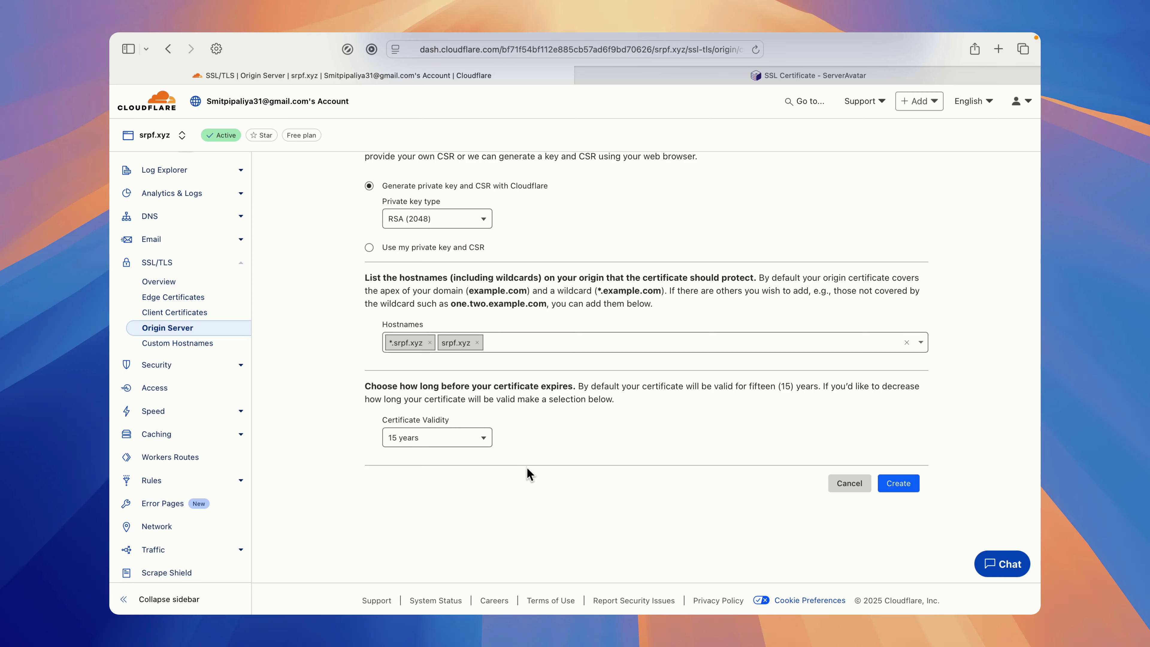
pyautogui.click(480, 438)
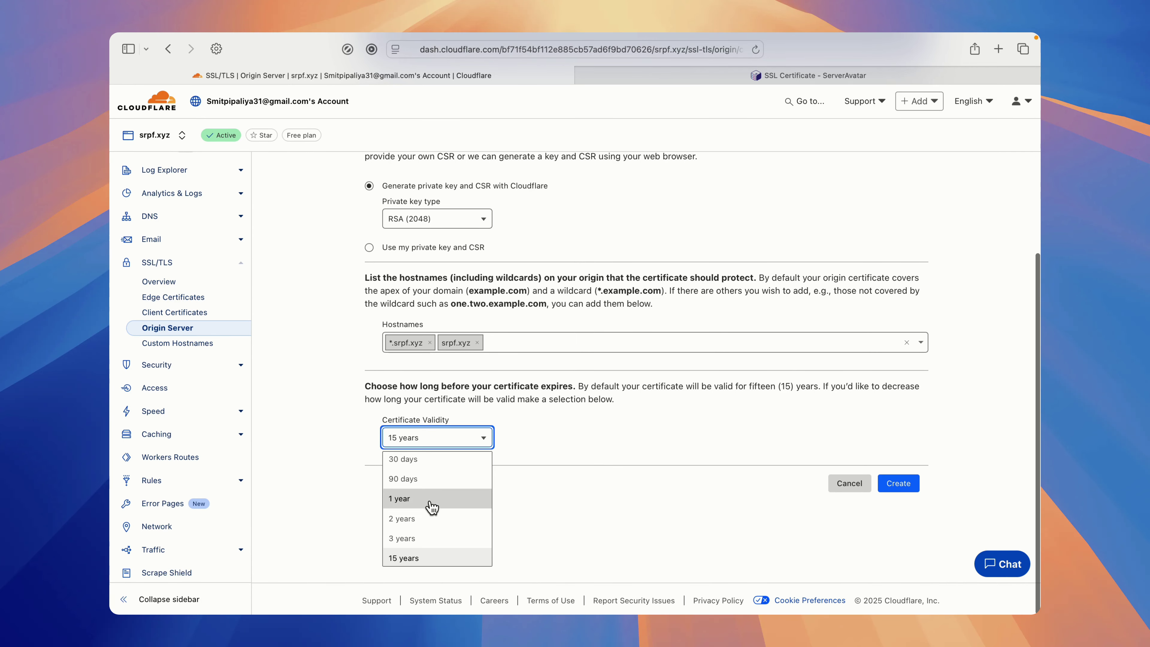
pyautogui.click(420, 538)
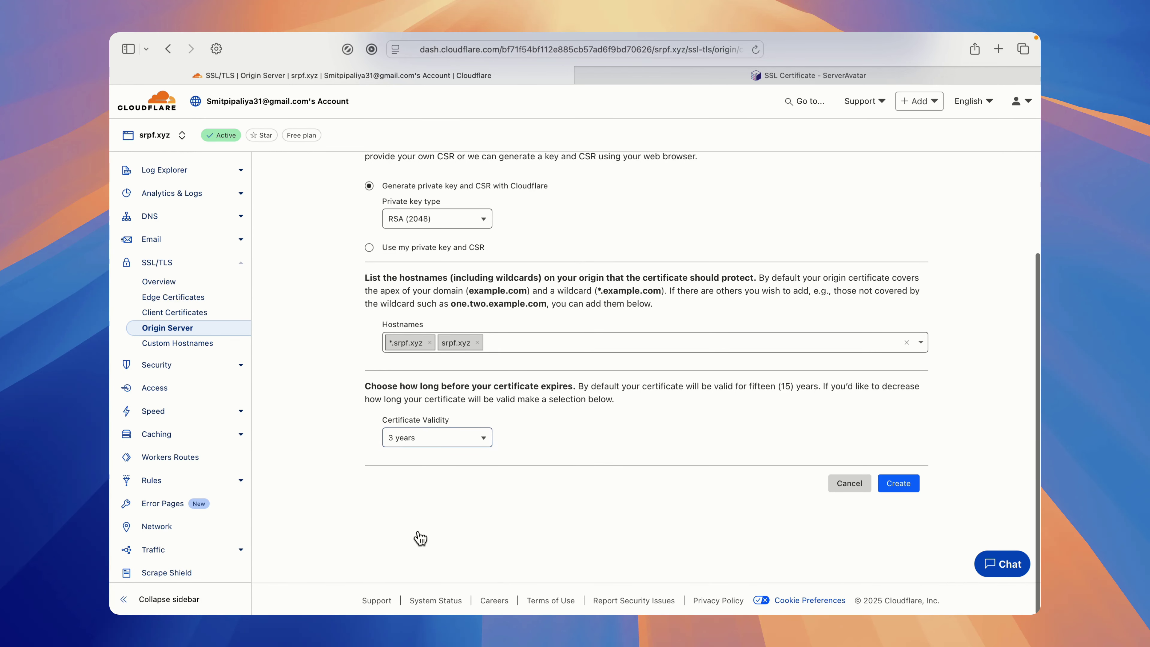
pyautogui.click(905, 482)
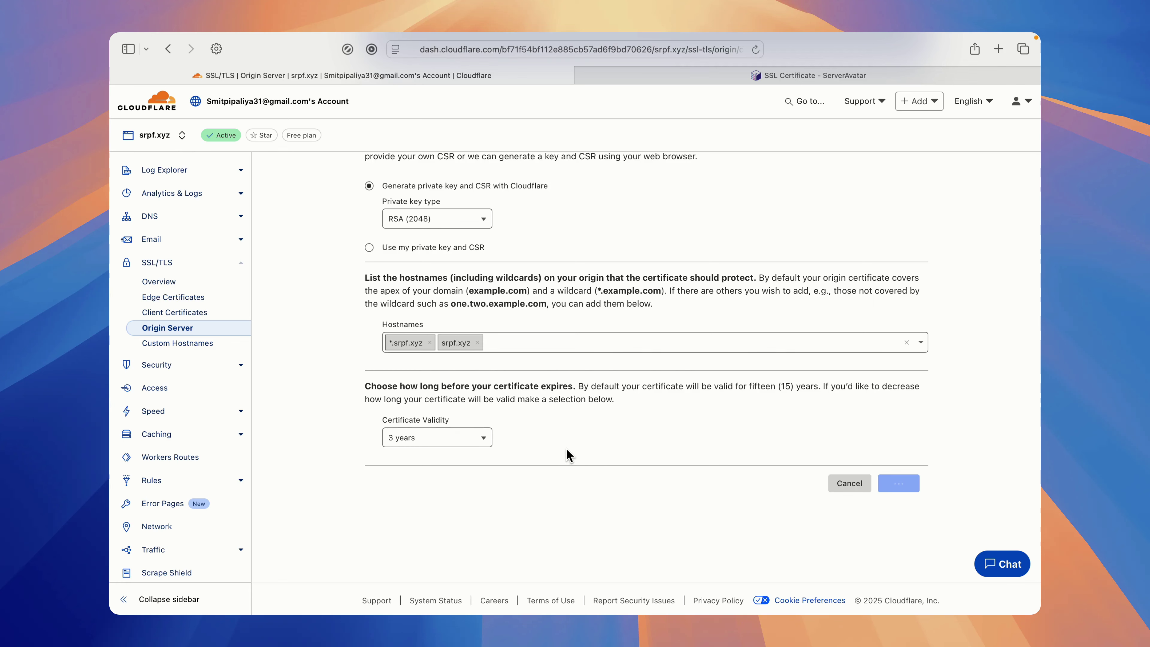
# - Copy the generated origin certificate and paste it into the SSL Certificate field of the custom installation form in ServerAvatar
pyautogui.scroll(3, 568, 453)
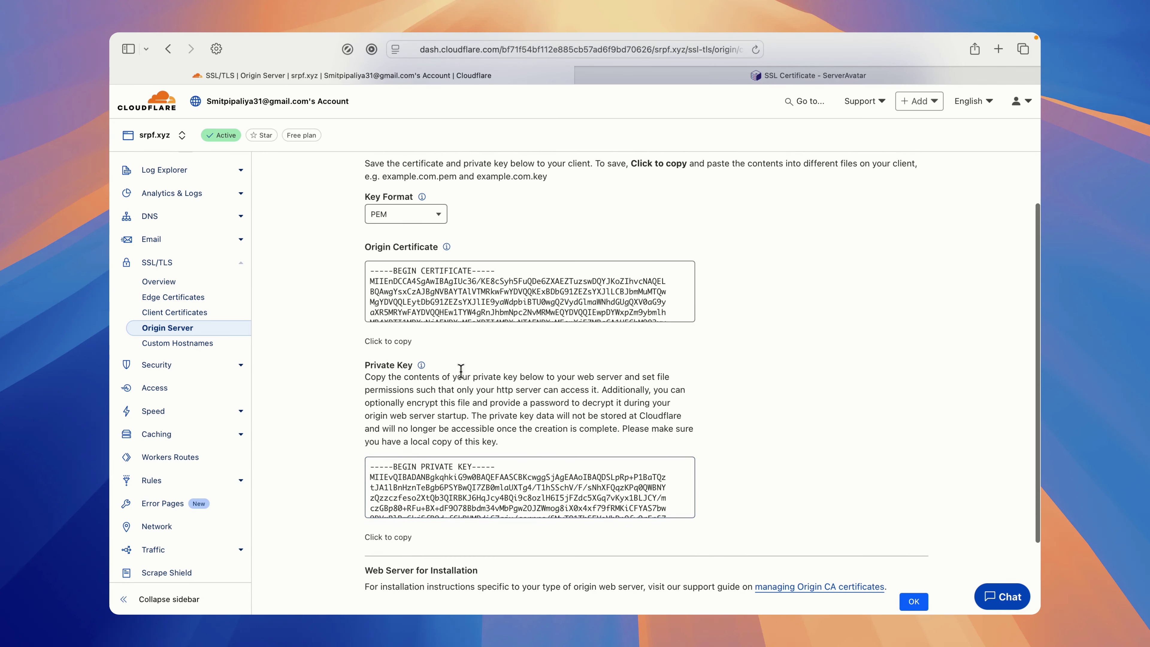
pyautogui.click(388, 340)
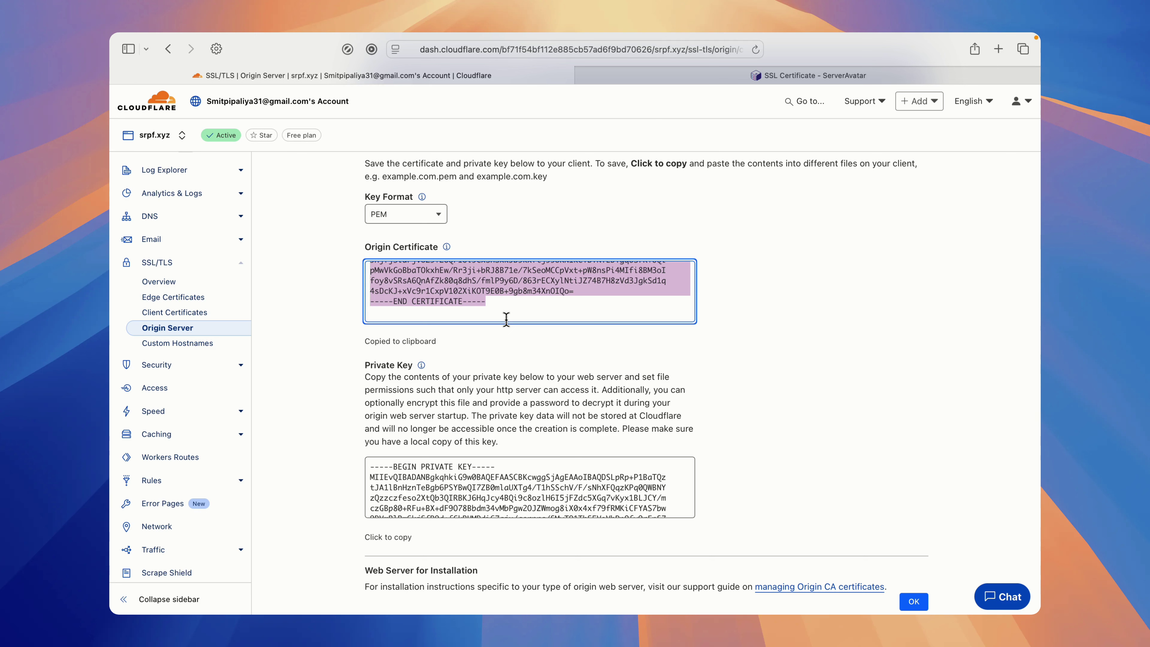
pyautogui.click(806, 75)
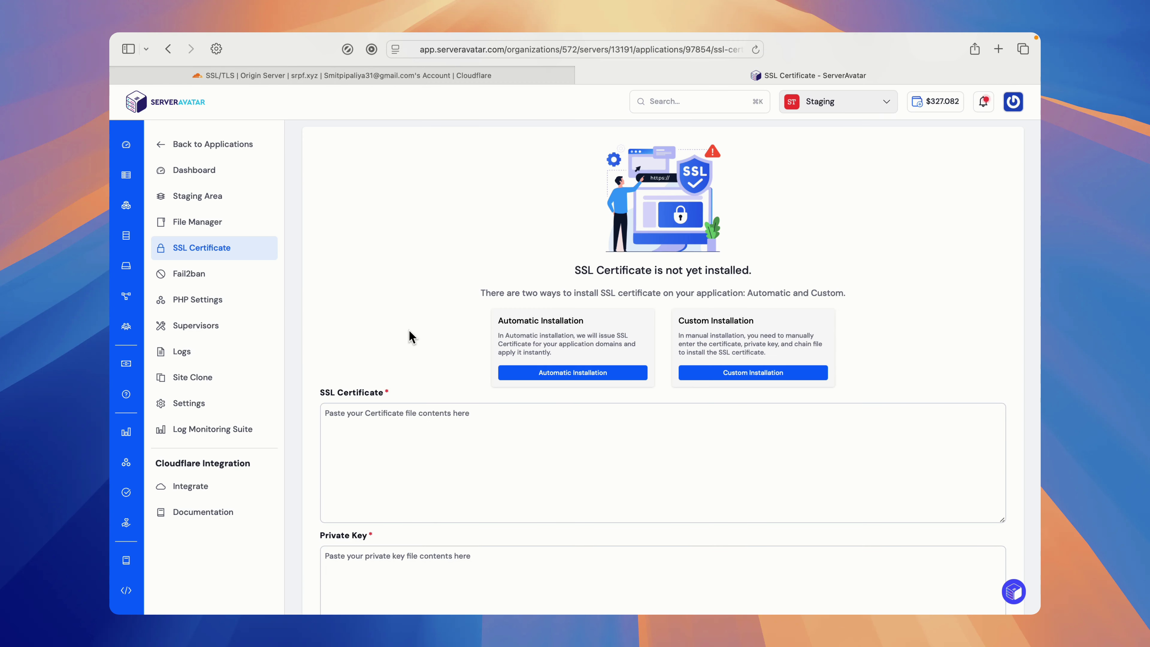
pyautogui.click(372, 436)
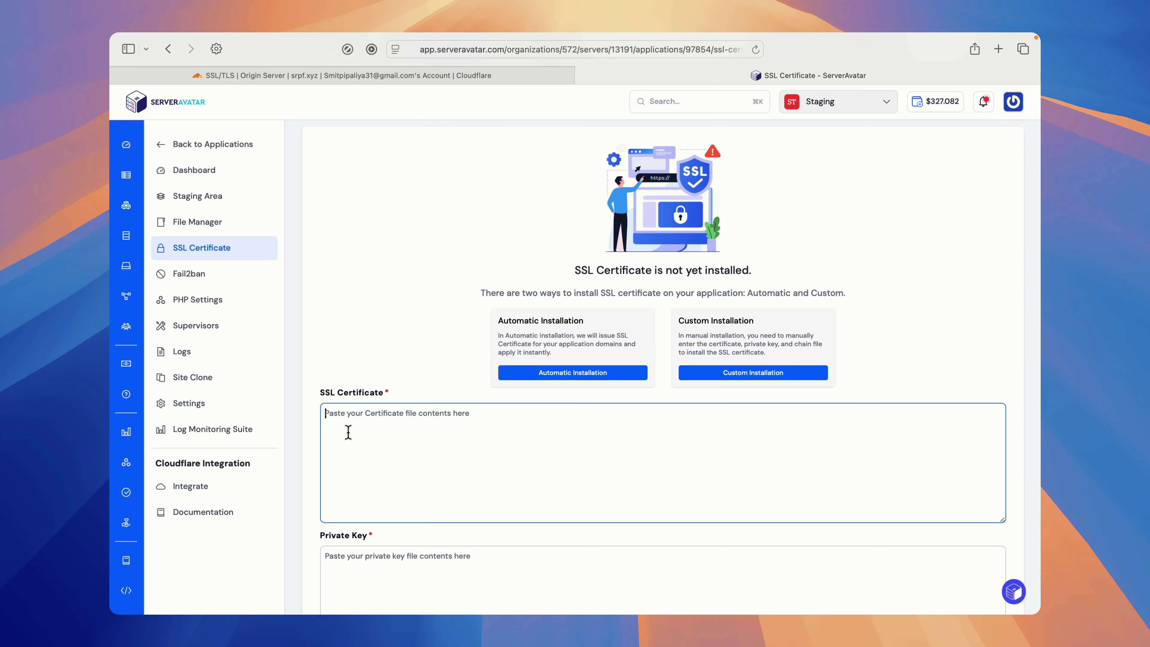
pyautogui.press('cmd+v')
pyautogui.scroll(-2, 348, 432)
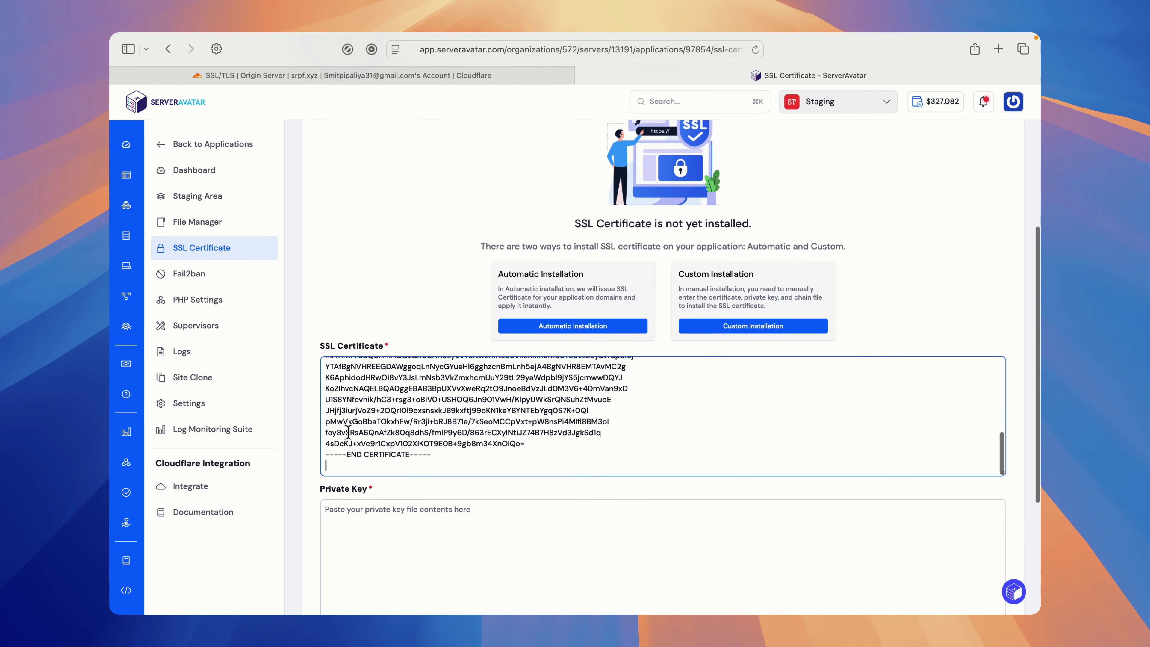
# - Copy the private key from Cloudflare and paste it into ServerAvatar's Private Key field without a trailing blank line
pyautogui.click(496, 77)
pyautogui.scroll(-3, 462, 252)
pyautogui.click(402, 387)
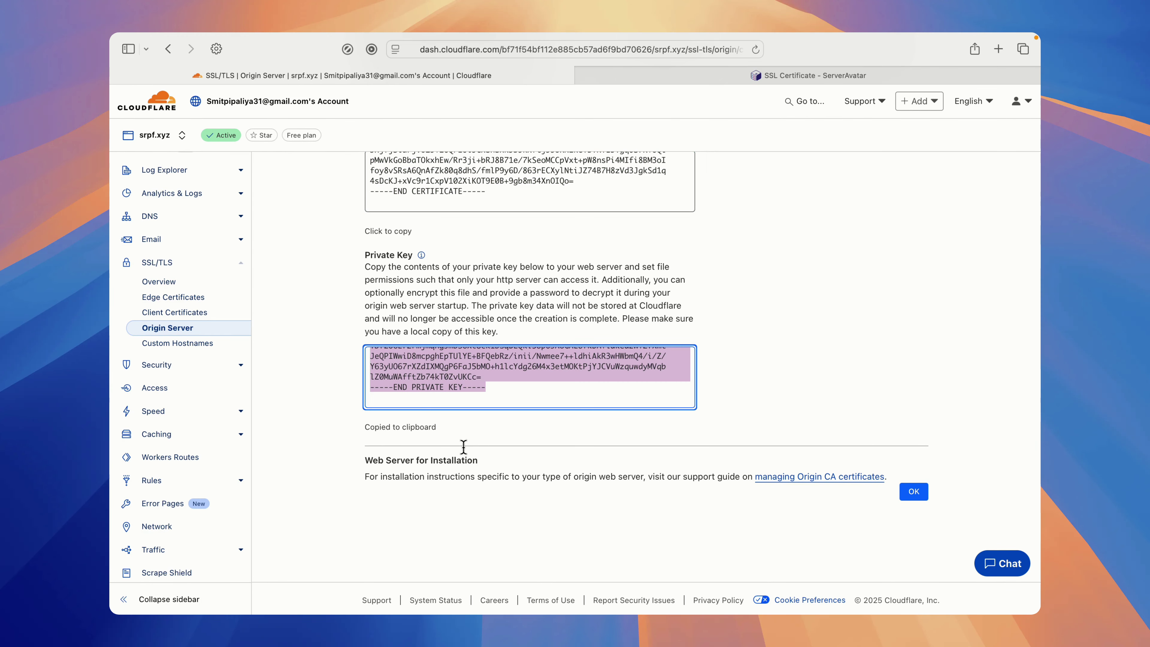
pyautogui.click(769, 93)
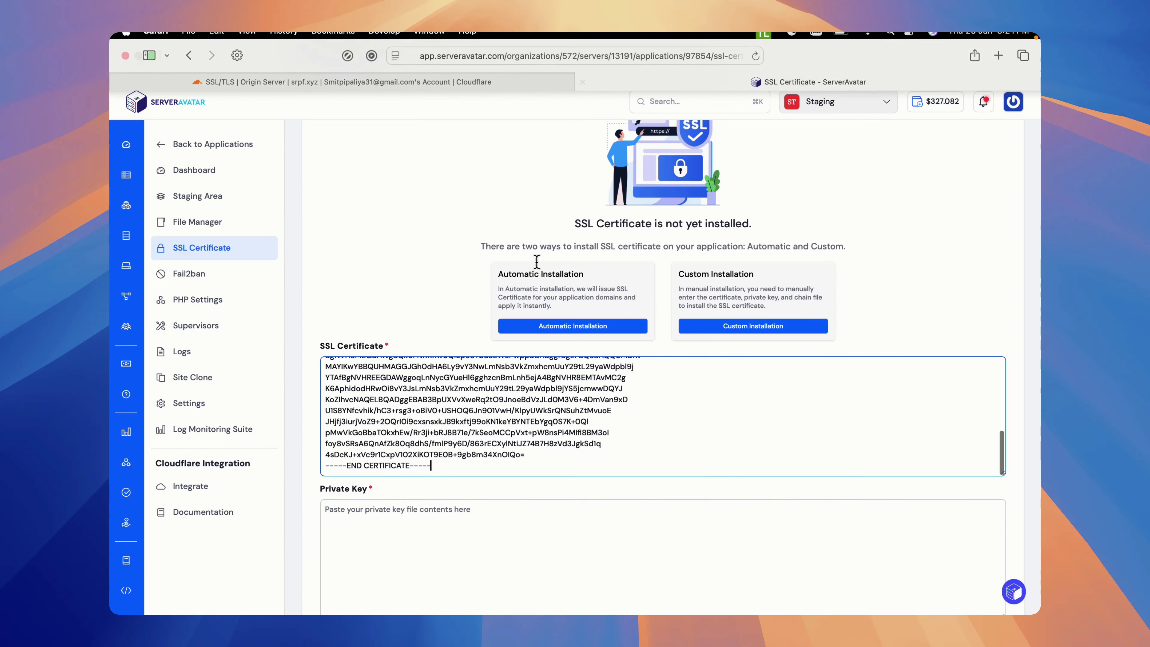
pyautogui.click(454, 423)
pyautogui.press('super+v')
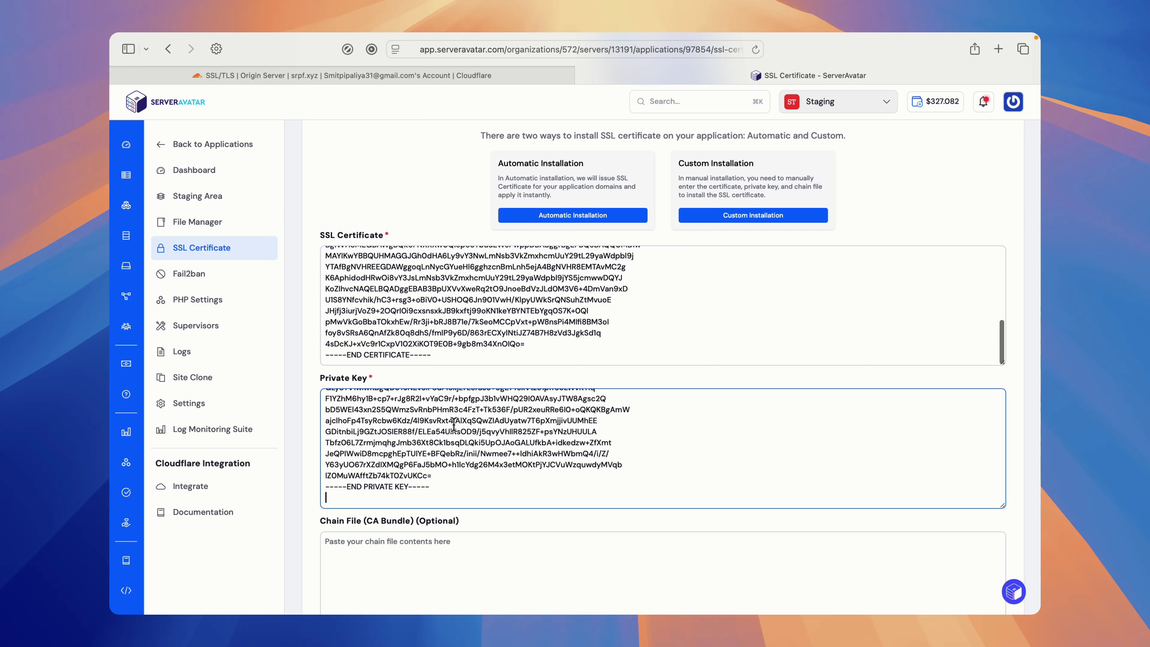
pyautogui.scroll(-2, 454, 424)
pyautogui.press('BackSpace')
# - Install the custom SSL certificate without a chain file and enable Force HTTP to HTTPS for the application
pyautogui.scroll(-1, 454, 424)
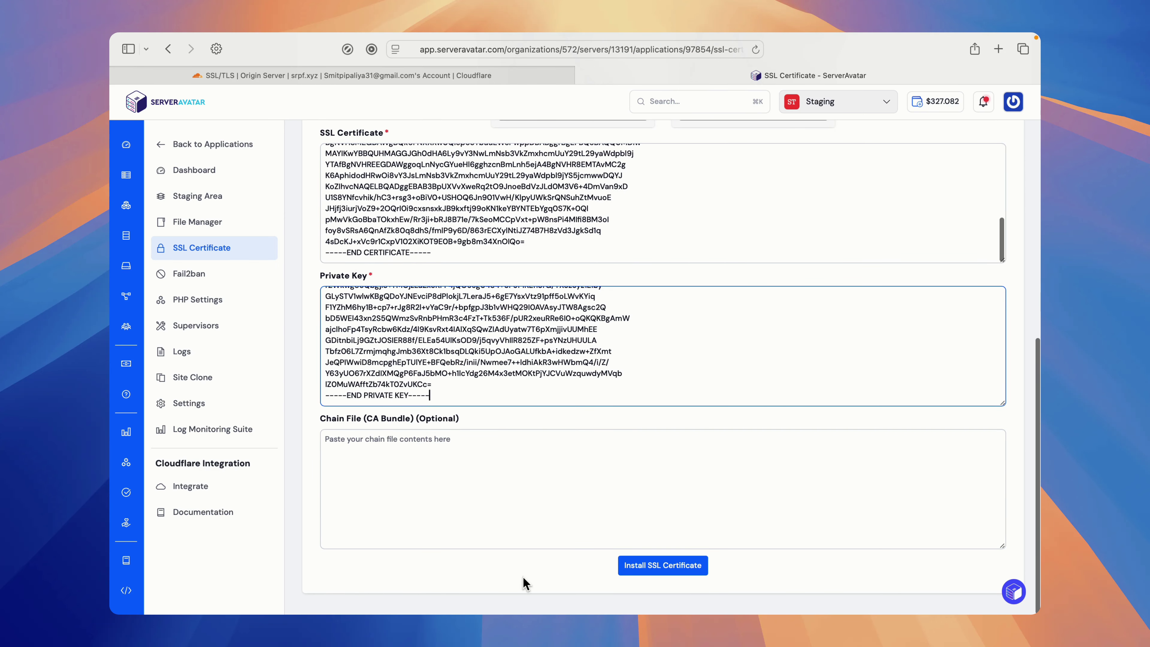
pyautogui.click(640, 572)
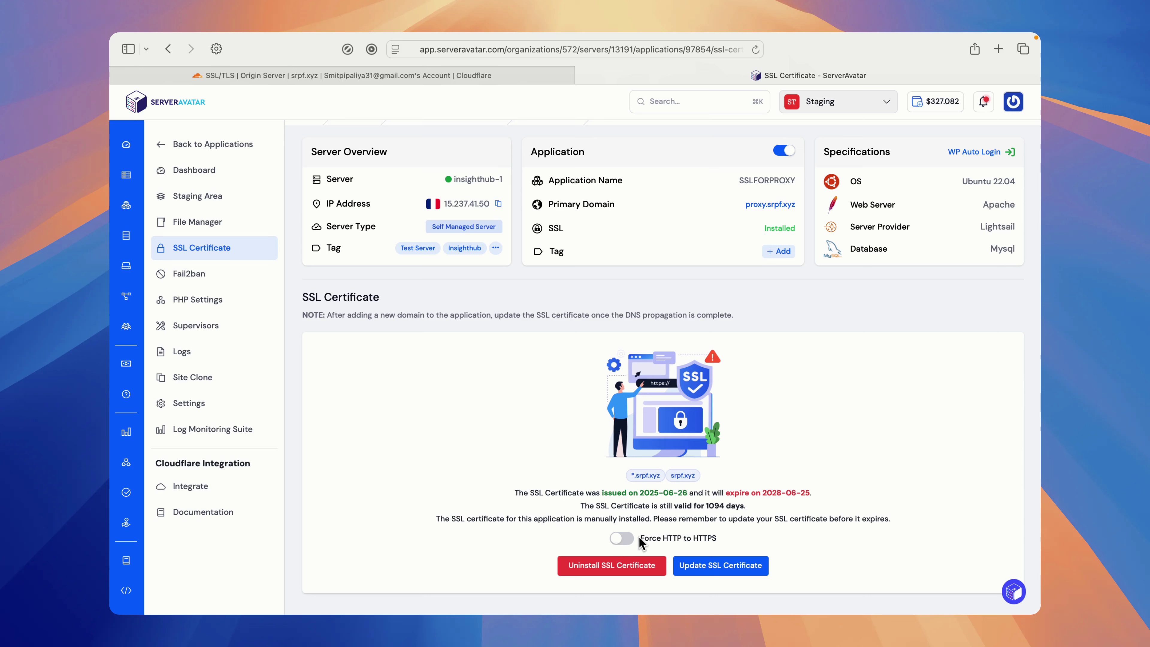
pyautogui.click(627, 546)
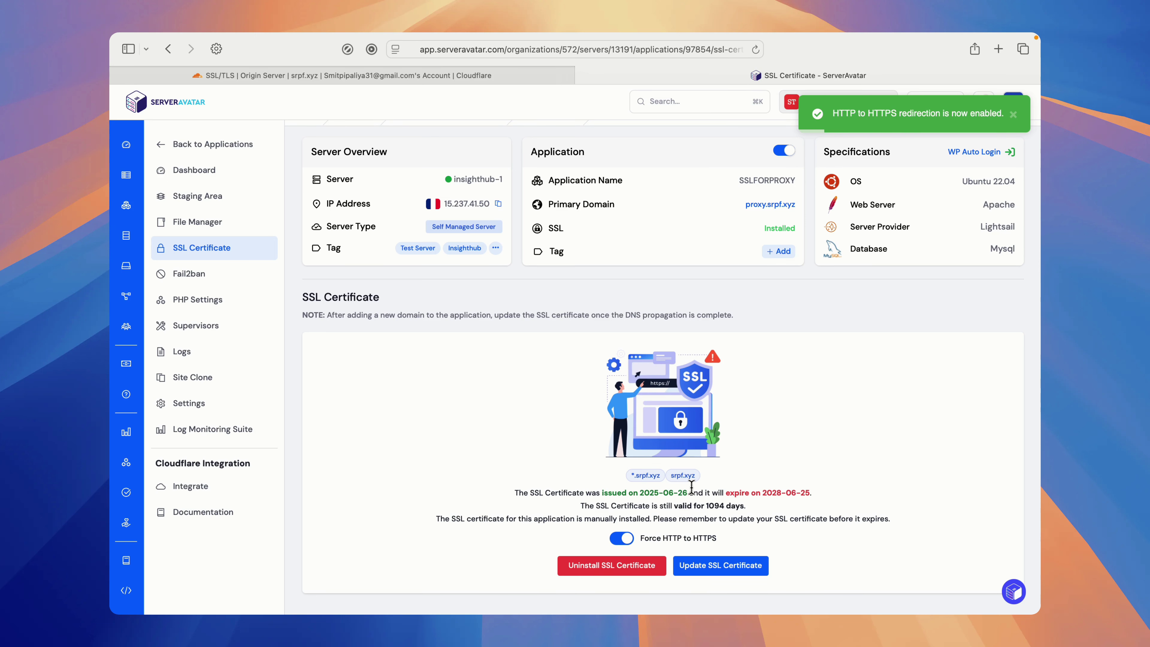
# - Open the application's primary domain proxy.srpf.xyz, check its full address for HTTPS, and return to the ServerAvatar SSL page
pyautogui.scroll(1, 691, 487)
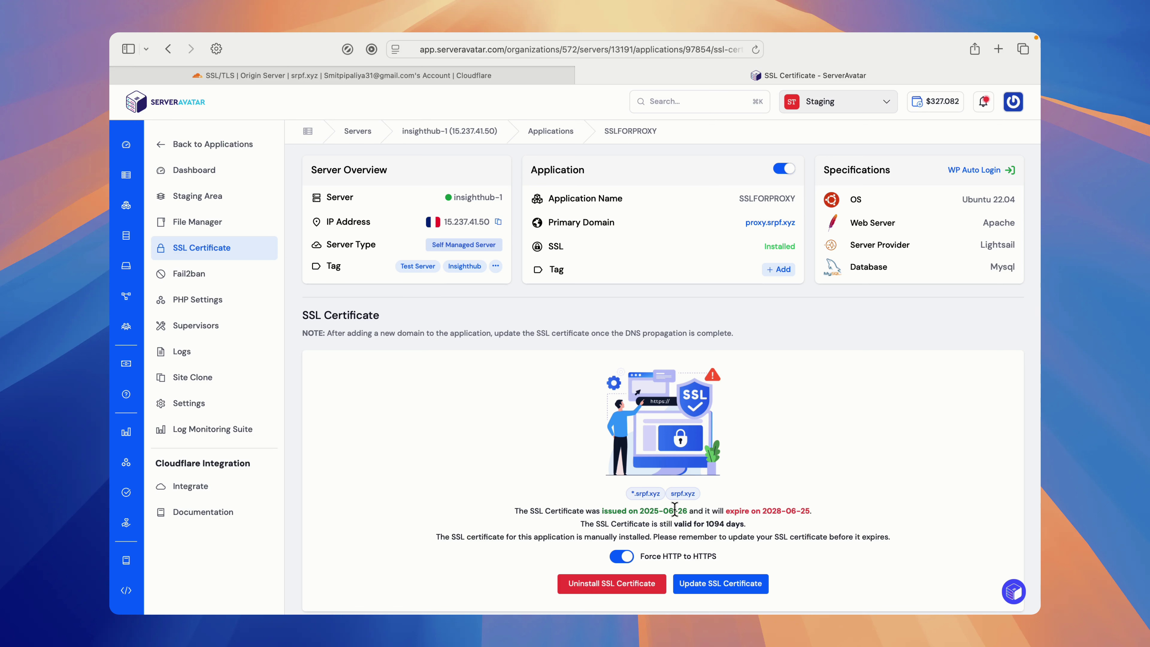
pyautogui.click(759, 223)
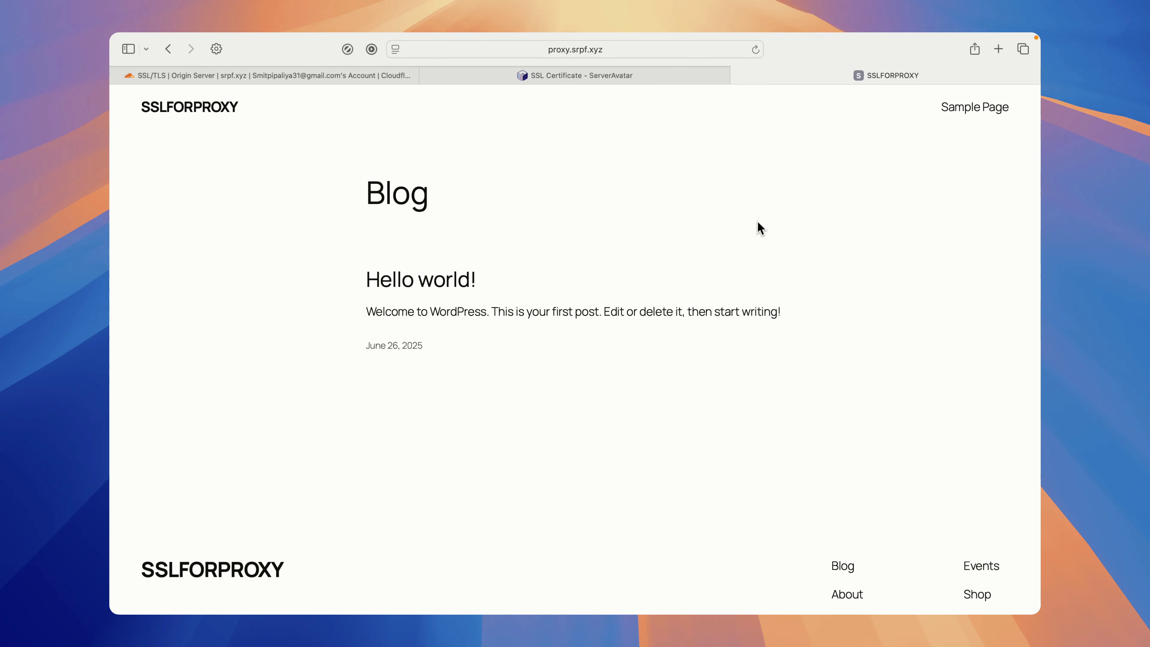
pyautogui.click(570, 50)
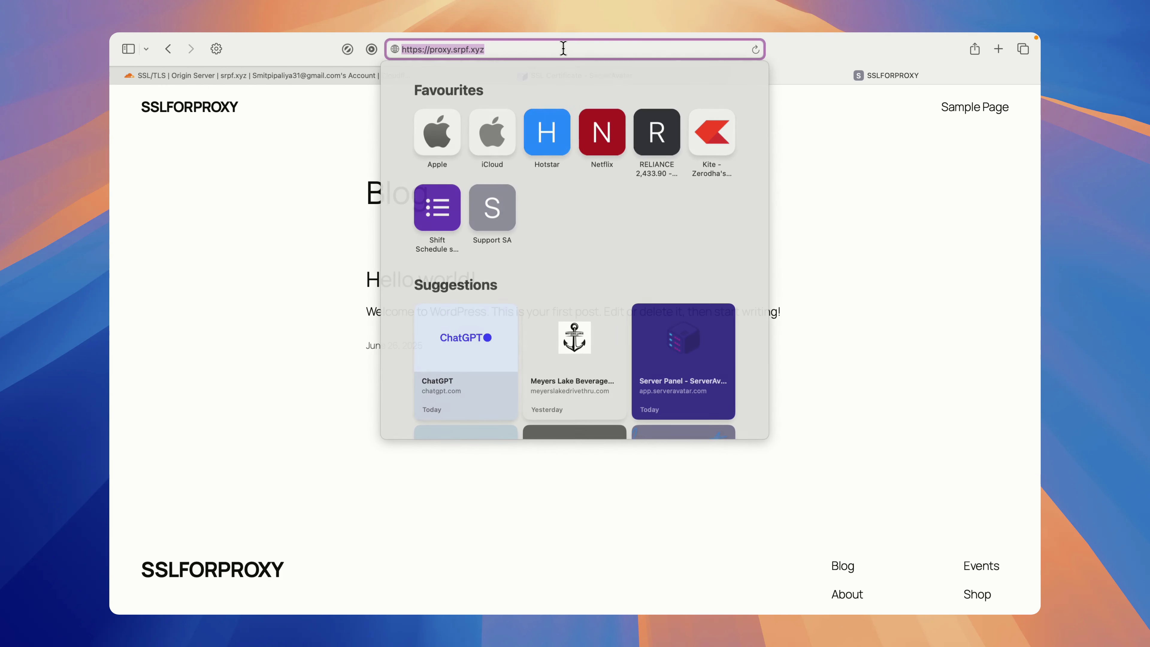
pyautogui.click(804, 136)
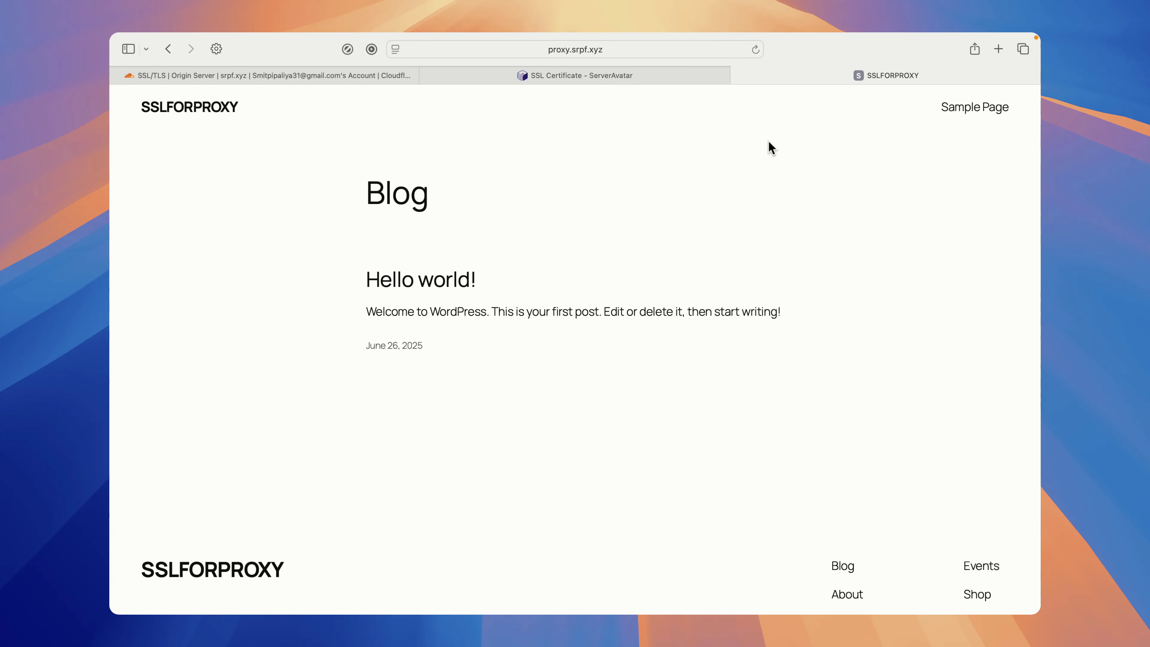
pyautogui.click(612, 50)
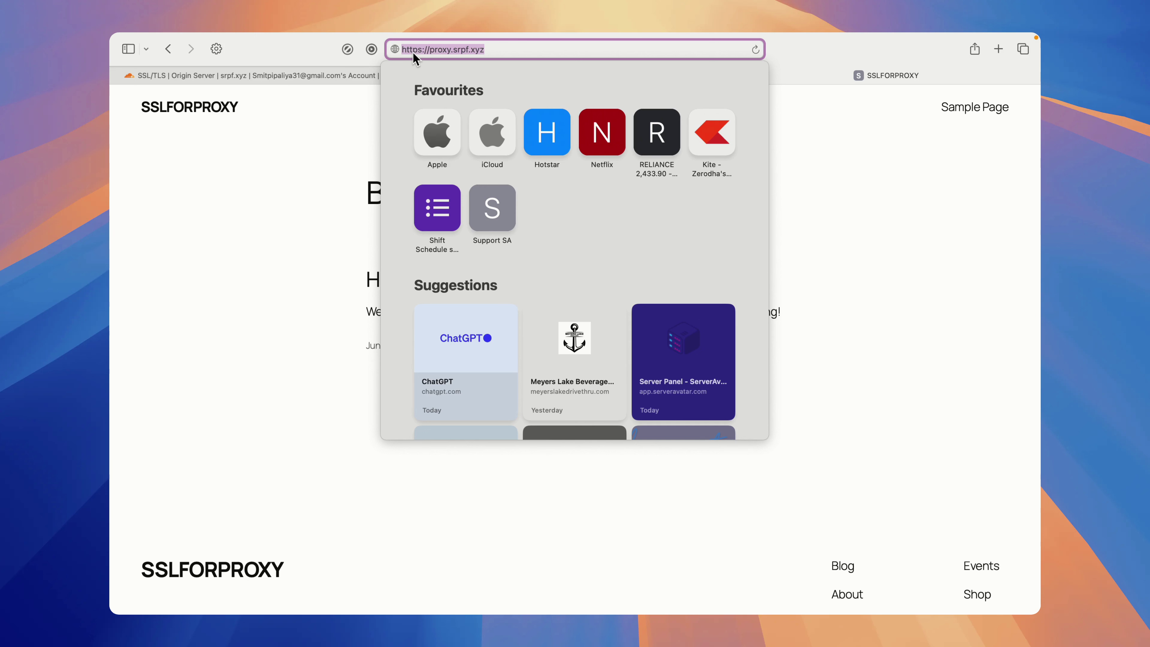
pyautogui.click(973, 221)
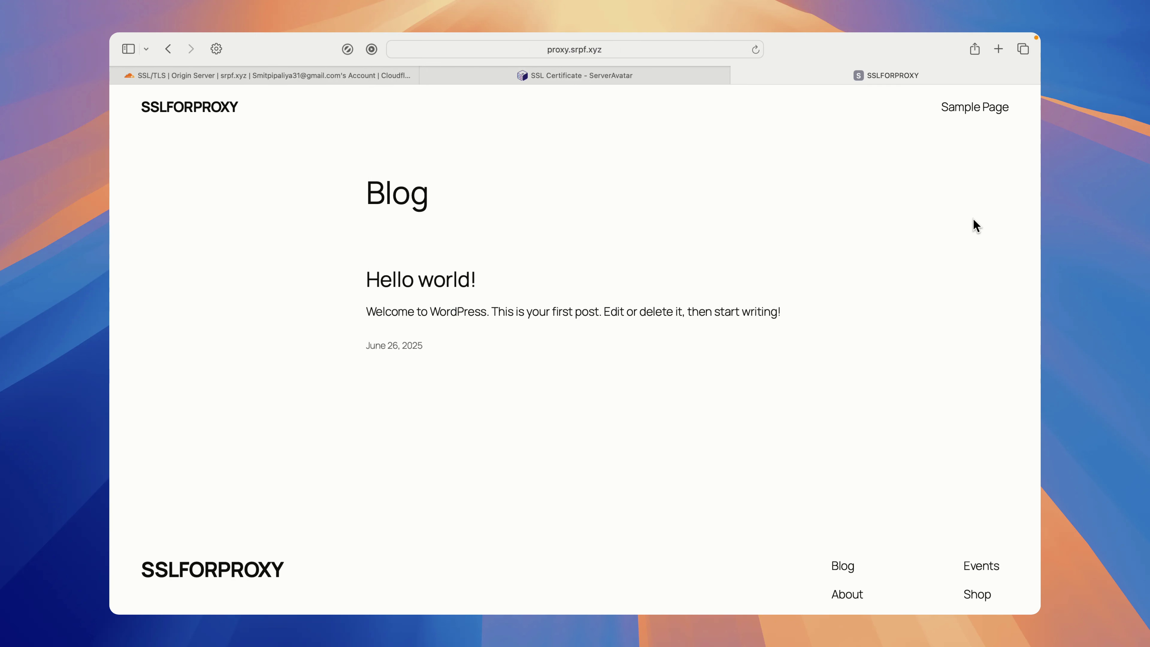
pyautogui.moveTo(652, 71)
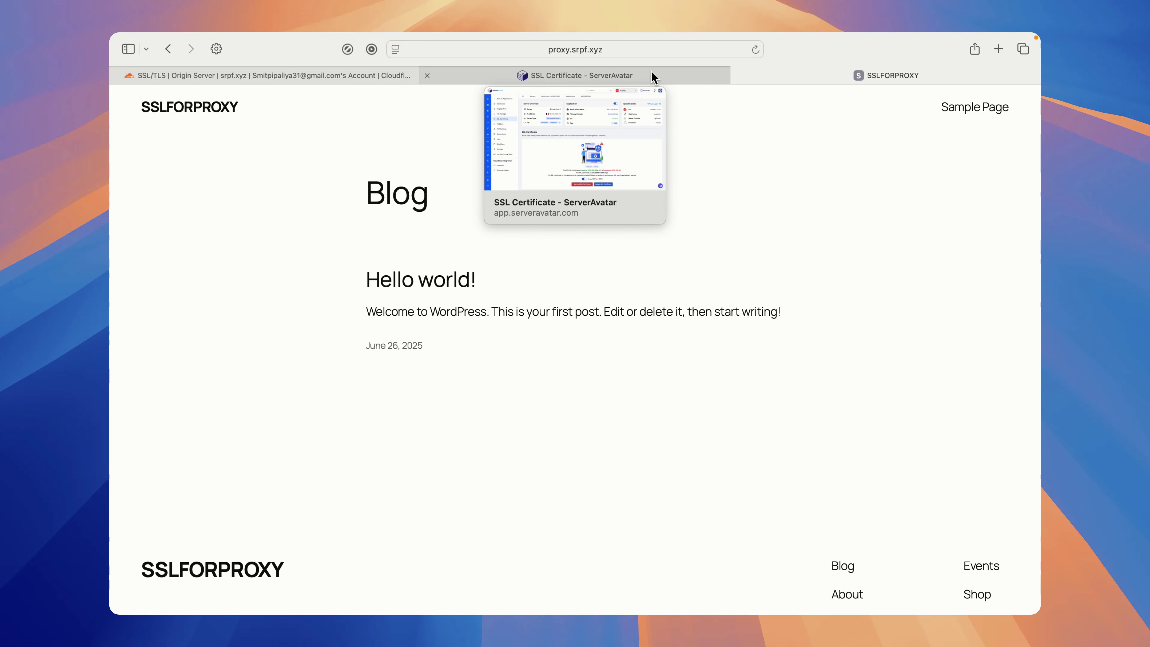
pyautogui.click(652, 71)
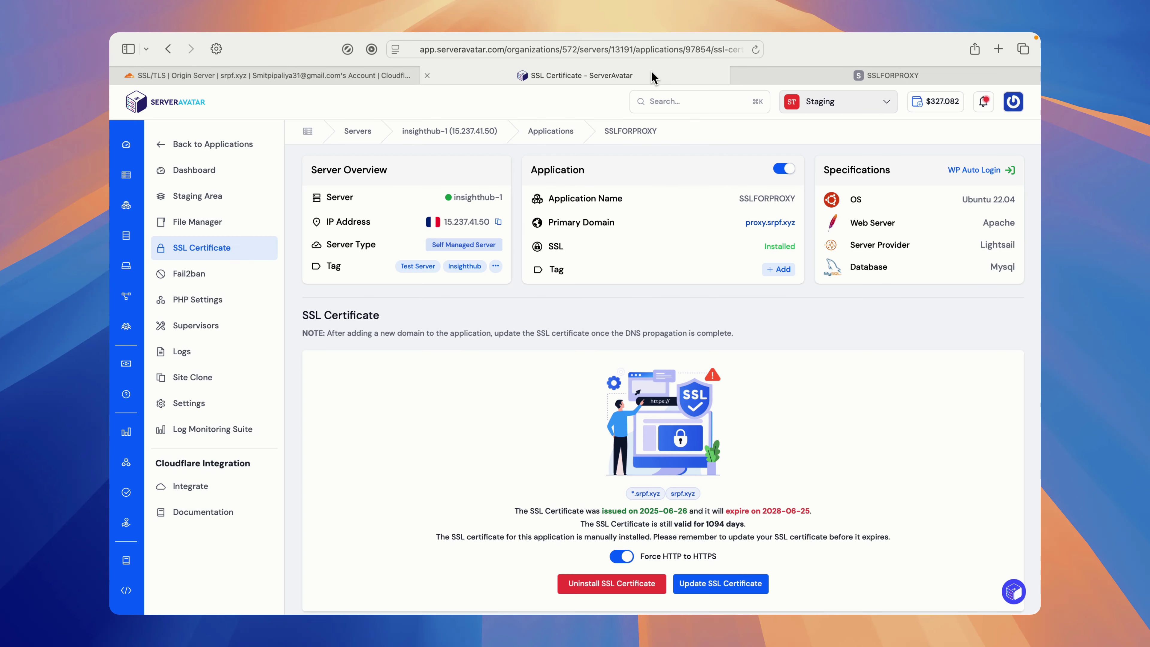